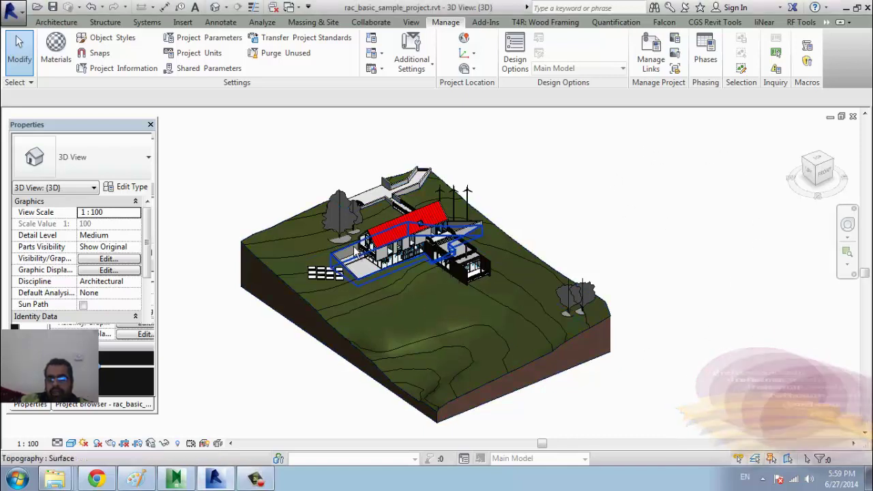
- Pan the sample house 3D view and show the file menu's recent documents
{"action": "middle_click_drag", "start_coordinate": [319, 182], "coordinate": [419, 173]}
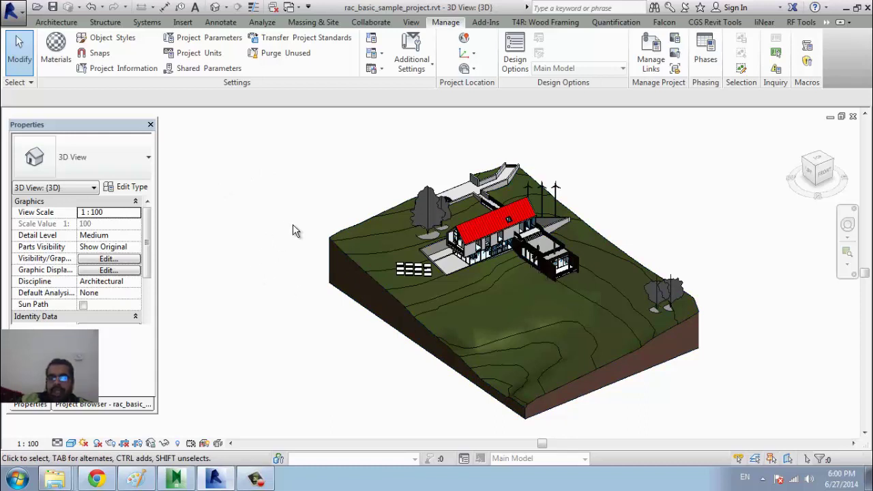
{"action": "middle_click_drag", "start_coordinate": [429, 329], "coordinate": [360, 363]}
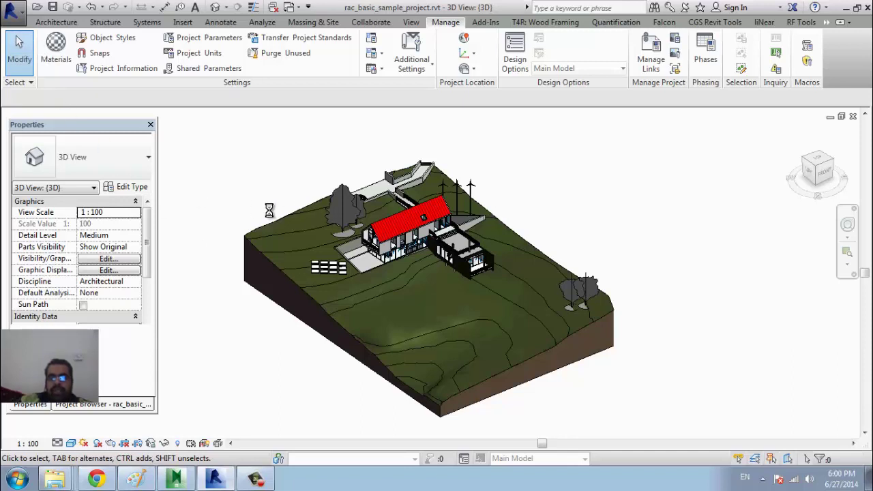
{"action": "key", "text": "alt+f"}
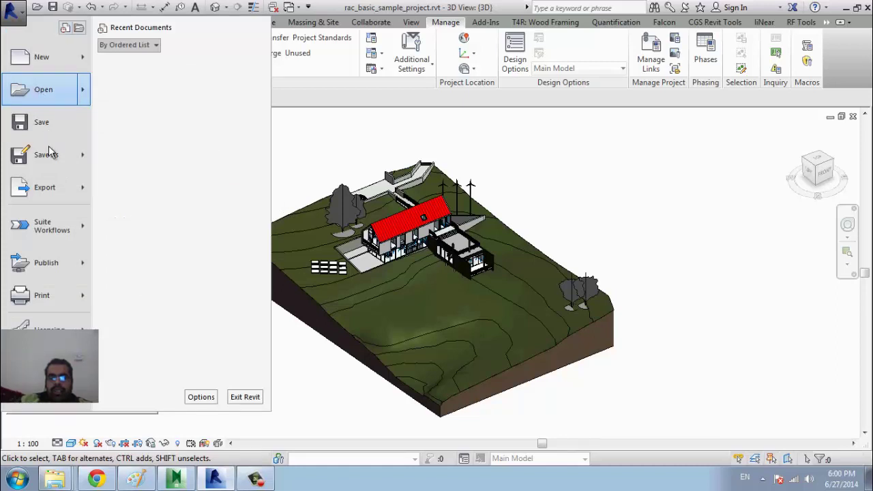
{"action": "mouse_move", "coordinate": [46, 155]}
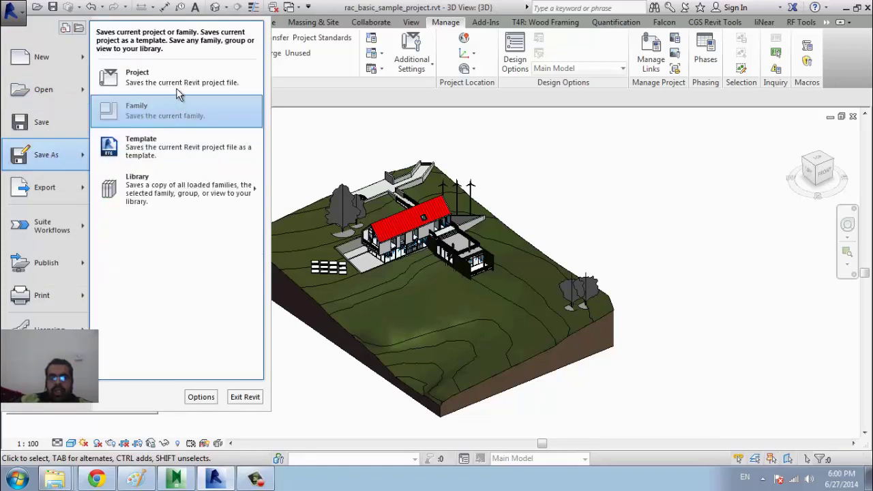
{"action": "left_click", "coordinate": [170, 149]}
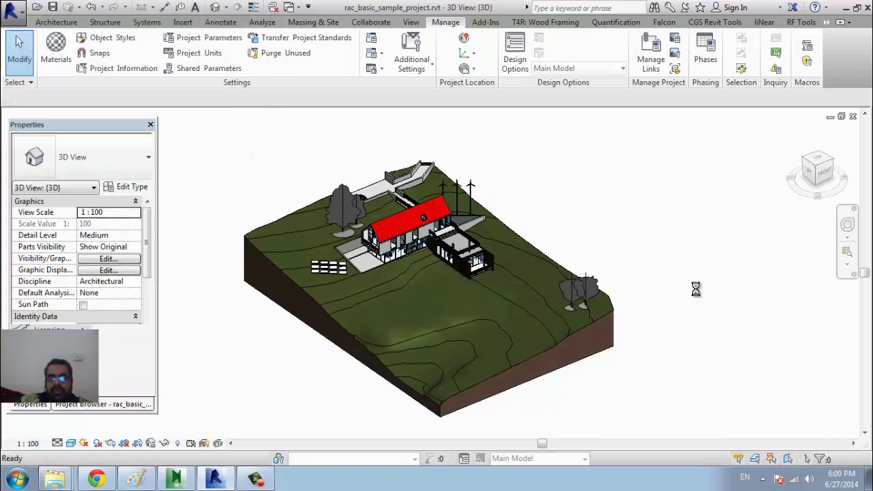
{"action": "left_click", "coordinate": [533, 295]}
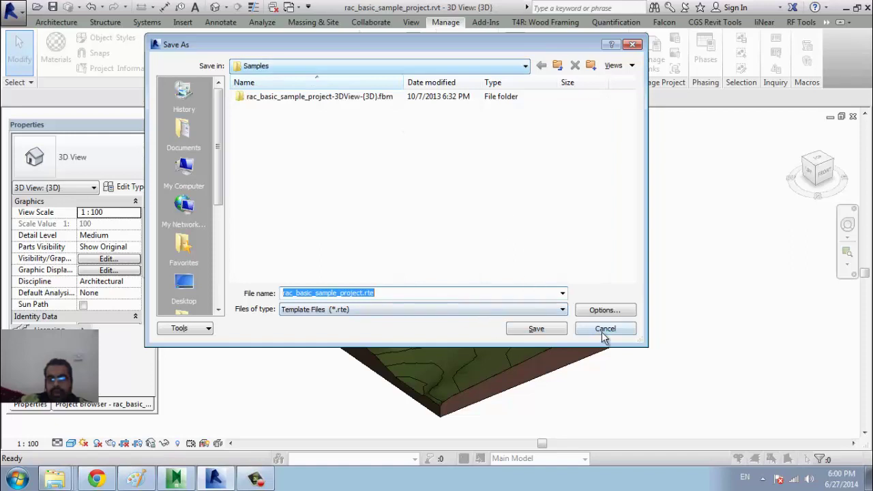
{"action": "left_click", "coordinate": [603, 333]}
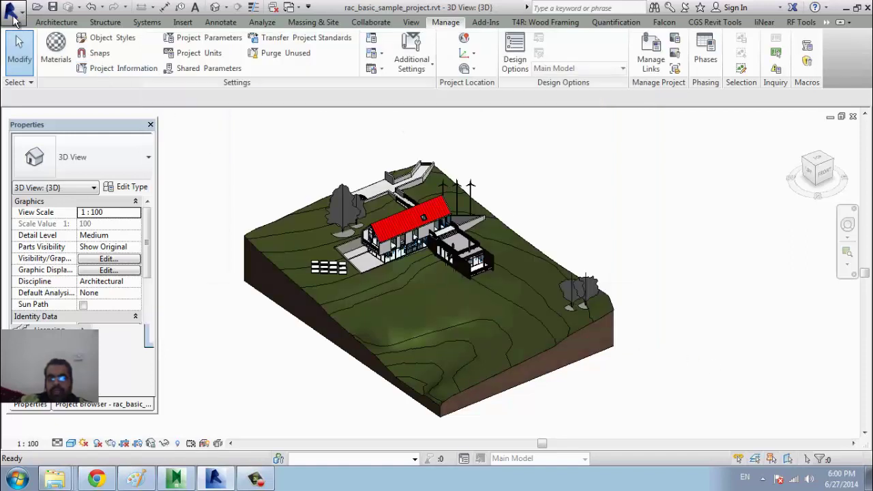
{"action": "left_click", "coordinate": [14, 17]}
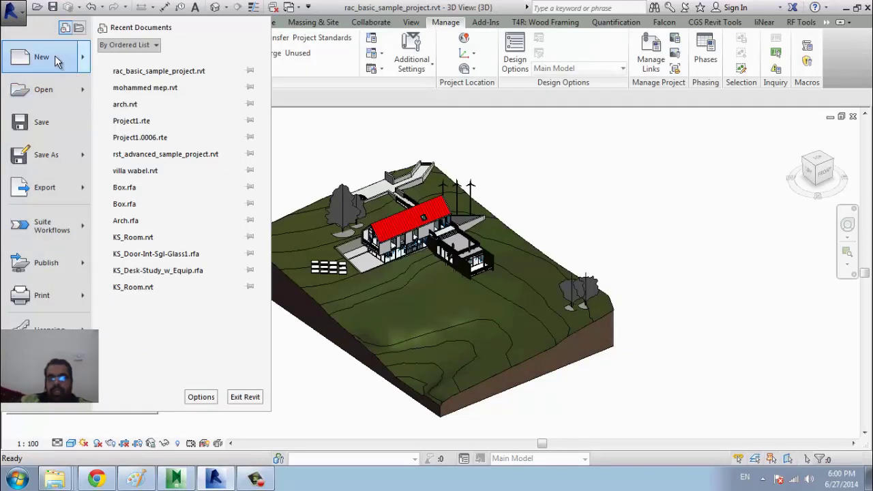
- Start a new project and browse for a template, then cancel both dialogs and zoom the 3D view
{"action": "mouse_move", "coordinate": [43, 58]}
{"action": "left_click", "coordinate": [166, 60]}
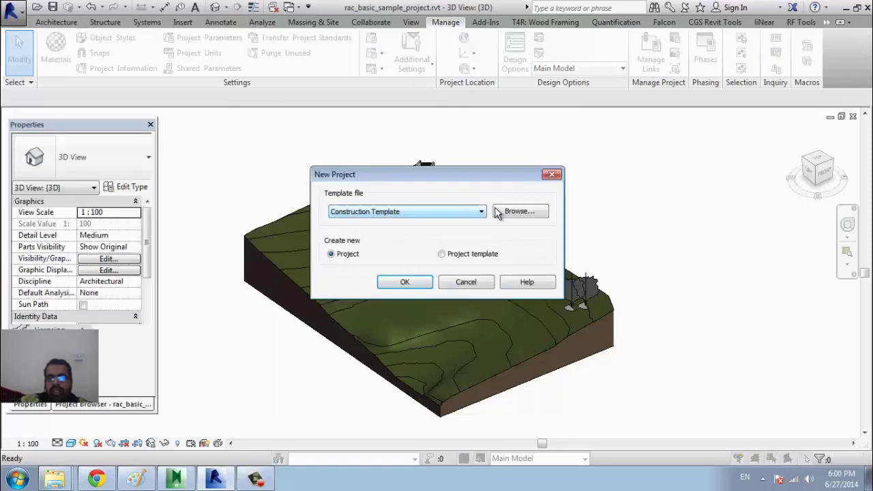
{"action": "left_click", "coordinate": [500, 213]}
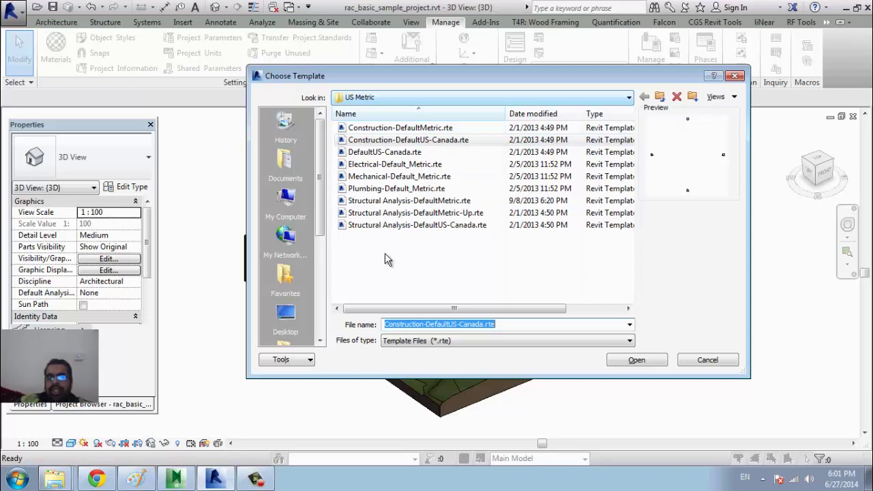
{"action": "left_click", "coordinate": [447, 264]}
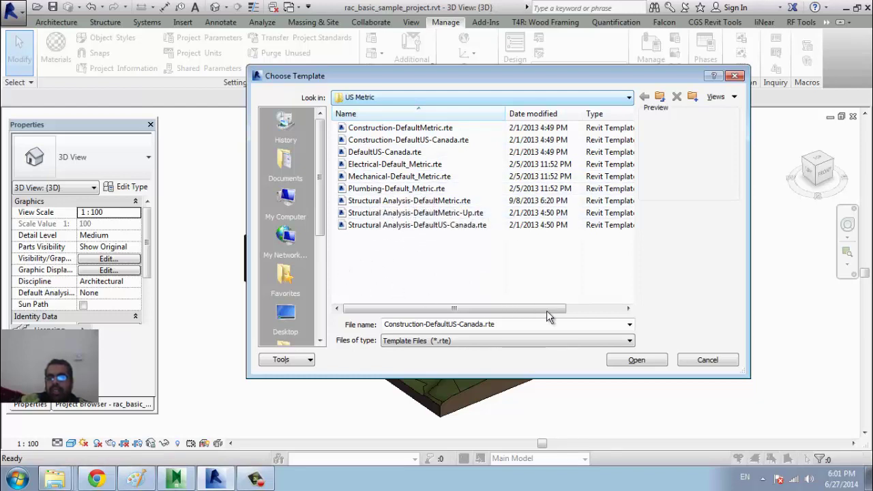
{"action": "left_click", "coordinate": [703, 361]}
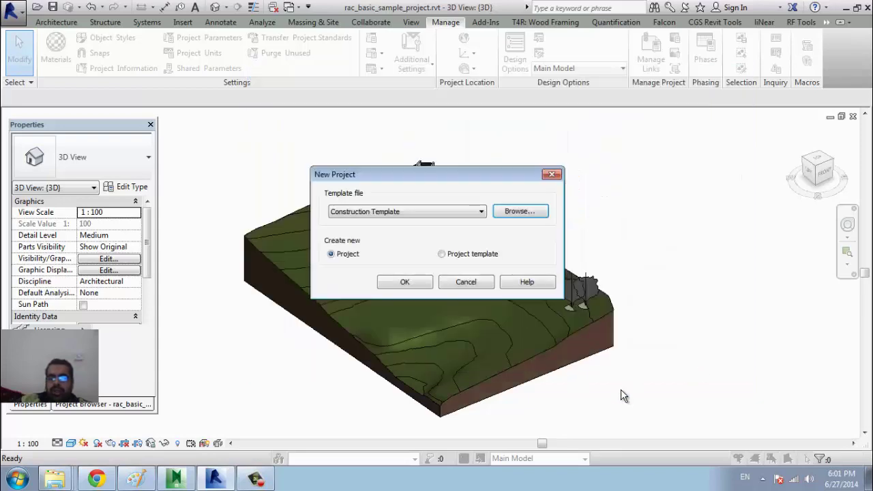
{"action": "left_click", "coordinate": [478, 282]}
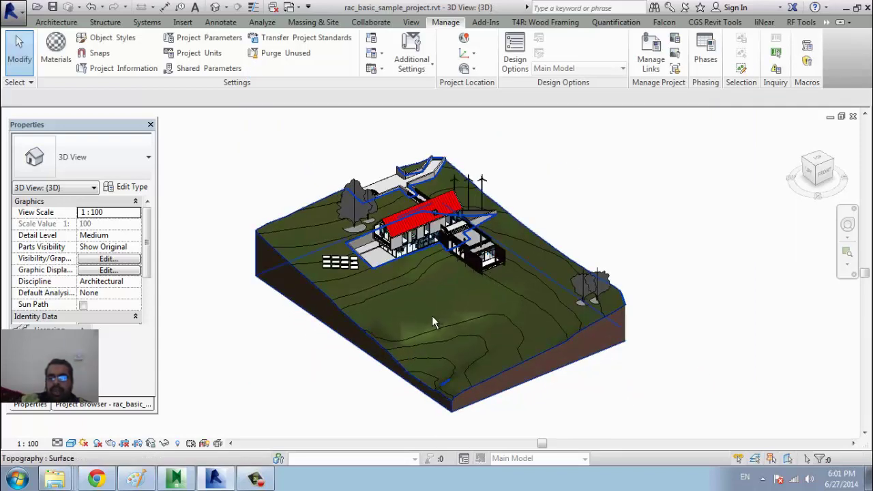
{"action": "scroll", "coordinate": [432, 315], "scroll_direction": "up", "scroll_amount": 1}
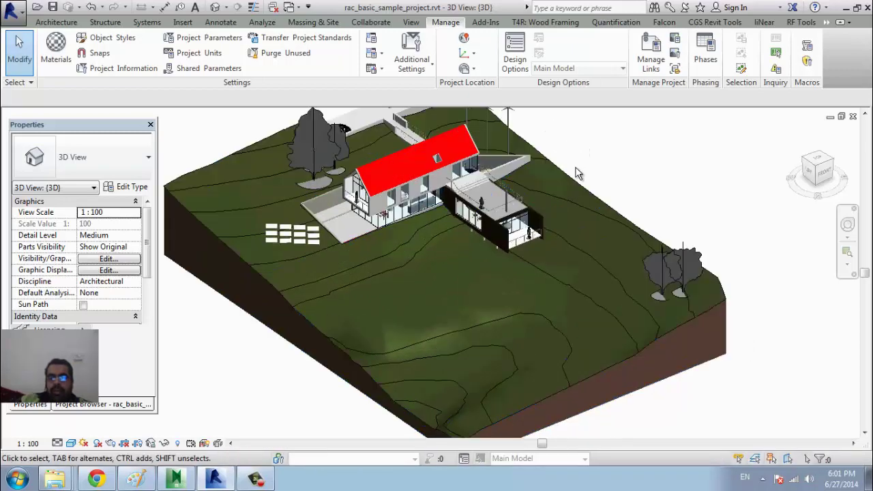
{"action": "mouse_move", "coordinate": [571, 146]}
{"action": "middle_mouse_down"}
{"action": "mouse_move", "coordinate": [604, 272]}
{"action": "mouse_move", "coordinate": [565, 245]}
{"action": "middle_mouse_up"}
{"action": "scroll", "coordinate": [605, 273], "scroll_direction": "up", "scroll_amount": 1}
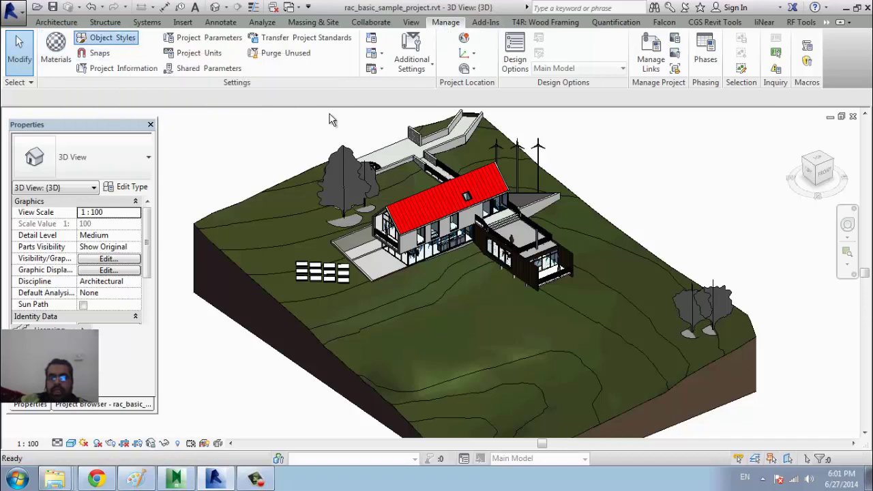
{"action": "left_click", "coordinate": [76, 37]}
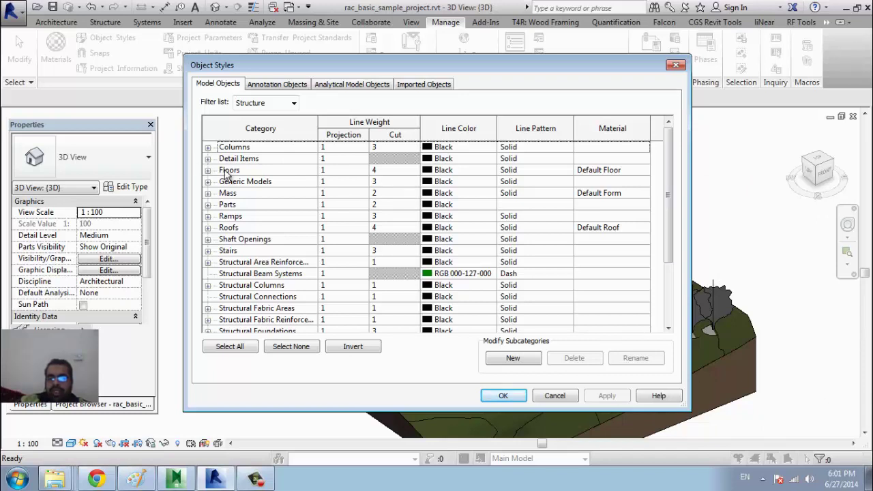
{"action": "left_click", "coordinate": [240, 149]}
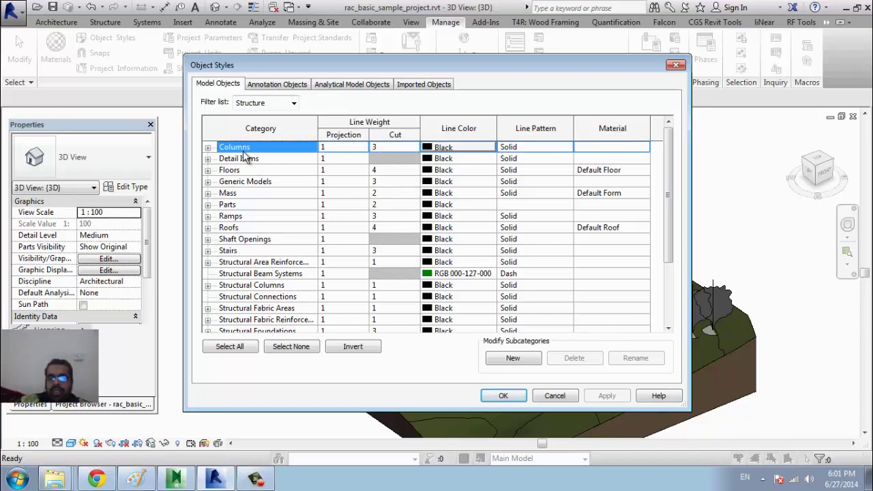
{"action": "left_click", "coordinate": [384, 147]}
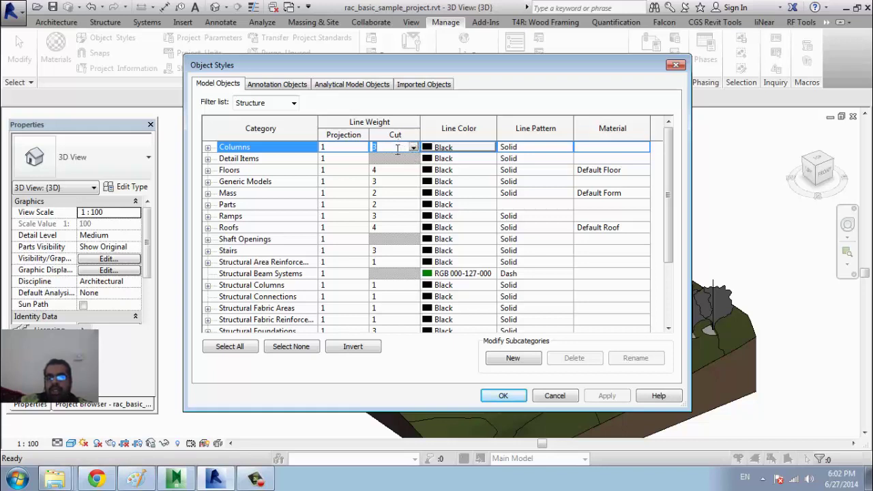
{"action": "left_click", "coordinate": [352, 147]}
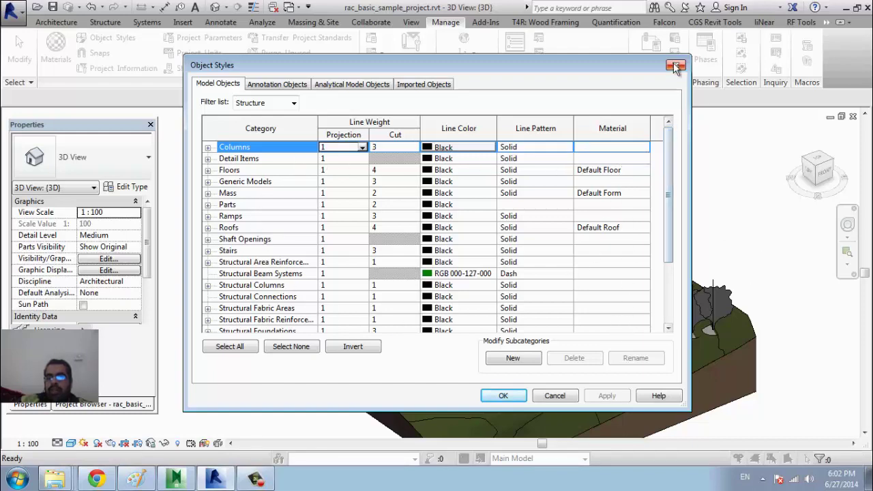
{"action": "key", "text": "Escape"}
{"action": "key", "text": "v"}
{"action": "key", "text": "g"}
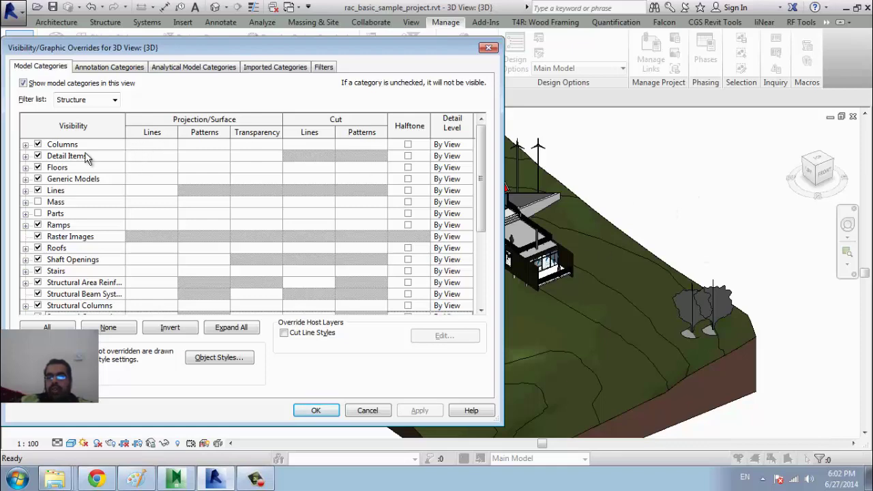
{"action": "left_click_drag", "start_coordinate": [151, 47], "coordinate": [192, 105]}
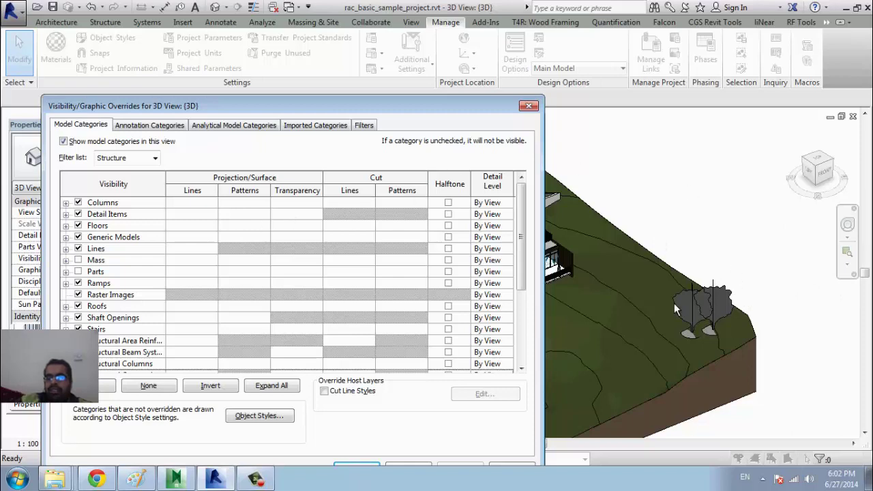
{"action": "left_click", "coordinate": [529, 108]}
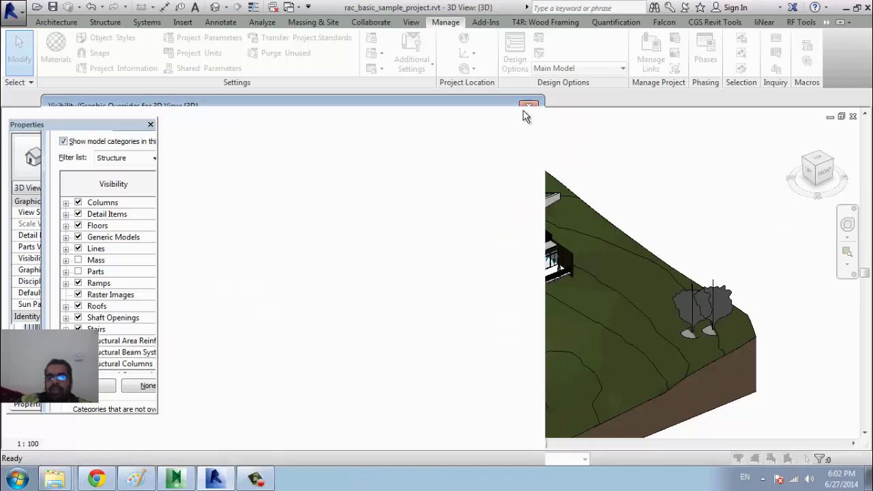
{"action": "left_click", "coordinate": [96, 55]}
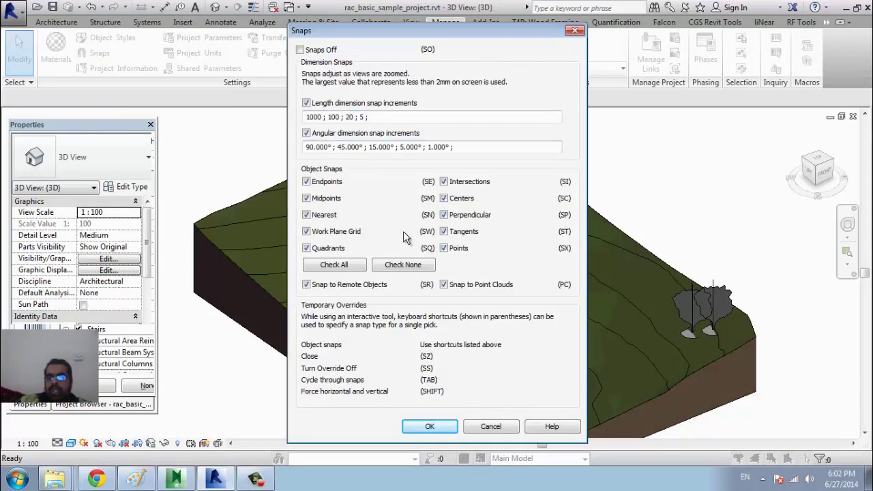
{"action": "left_click", "coordinate": [314, 181]}
{"action": "left_click", "coordinate": [576, 32]}
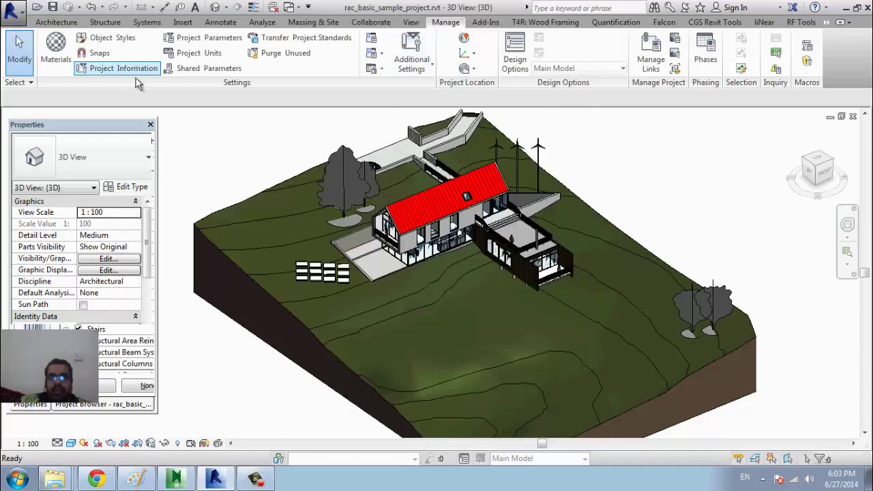
{"action": "left_click", "coordinate": [132, 71]}
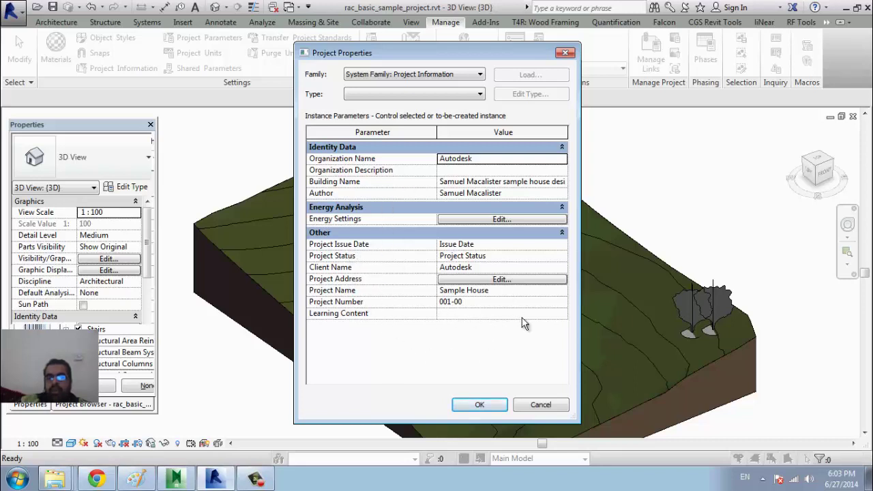
{"action": "left_click", "coordinate": [526, 405]}
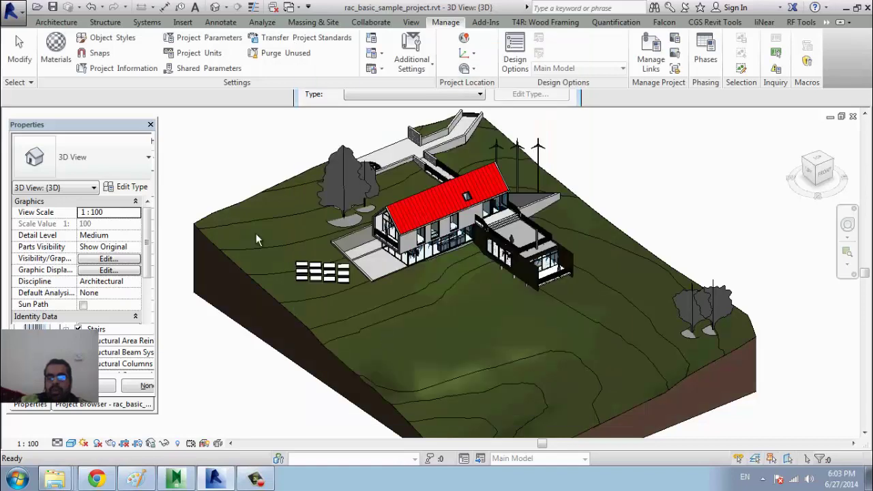
{"action": "left_click", "coordinate": [217, 39]}
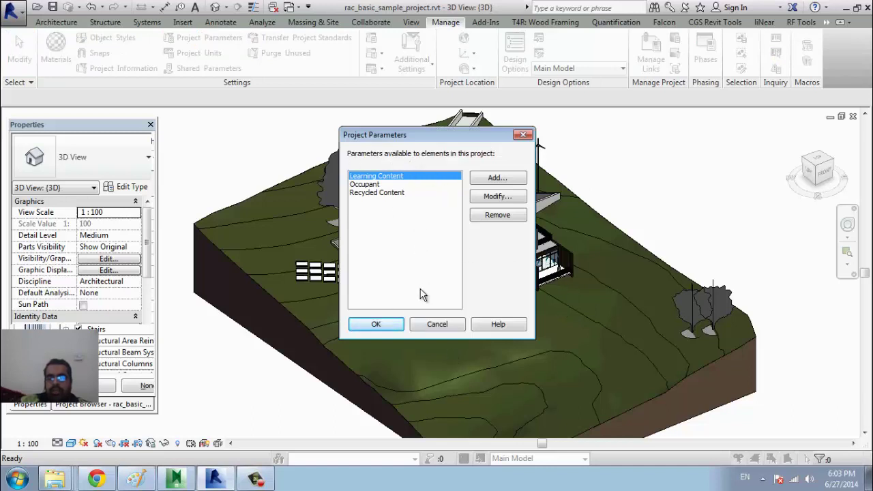
{"action": "left_click", "coordinate": [434, 330]}
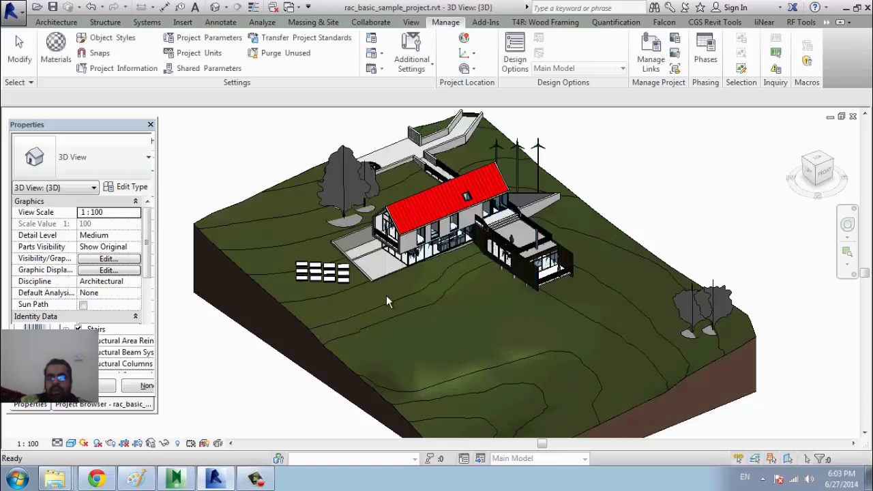
{"action": "left_click", "coordinate": [198, 52]}
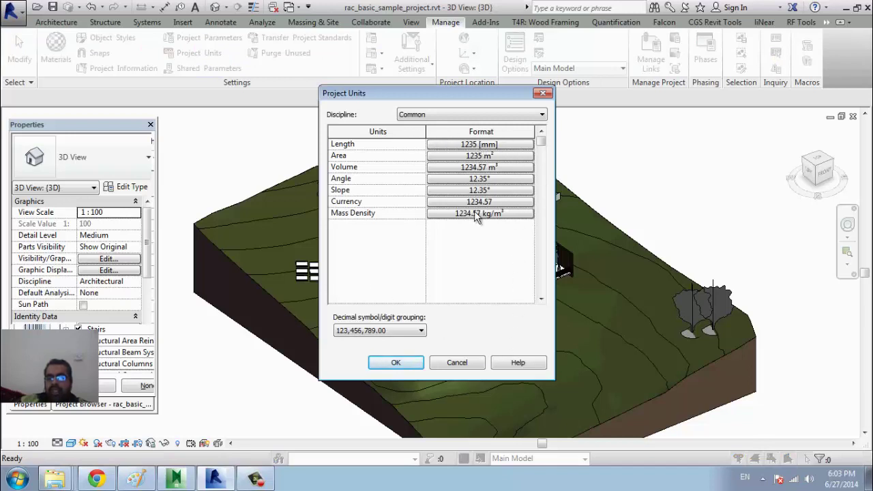
{"action": "left_click", "coordinate": [544, 95]}
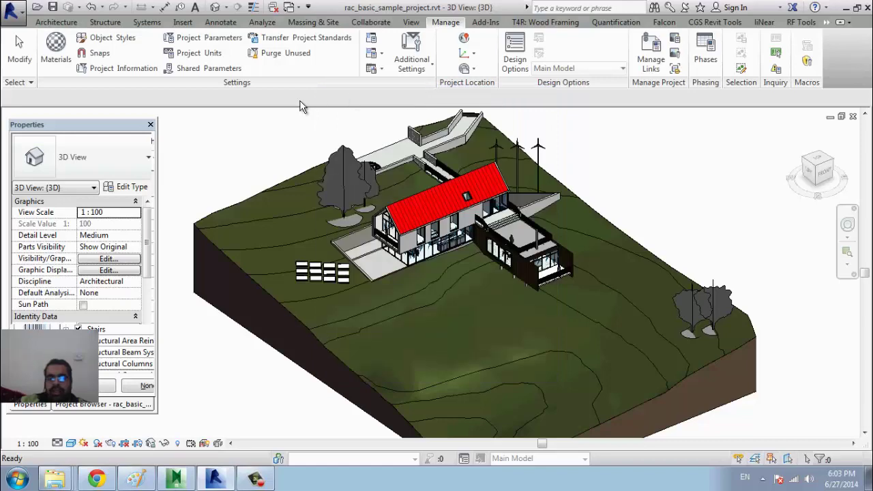
{"action": "left_click", "coordinate": [207, 54]}
{"action": "left_click", "coordinate": [480, 116]}
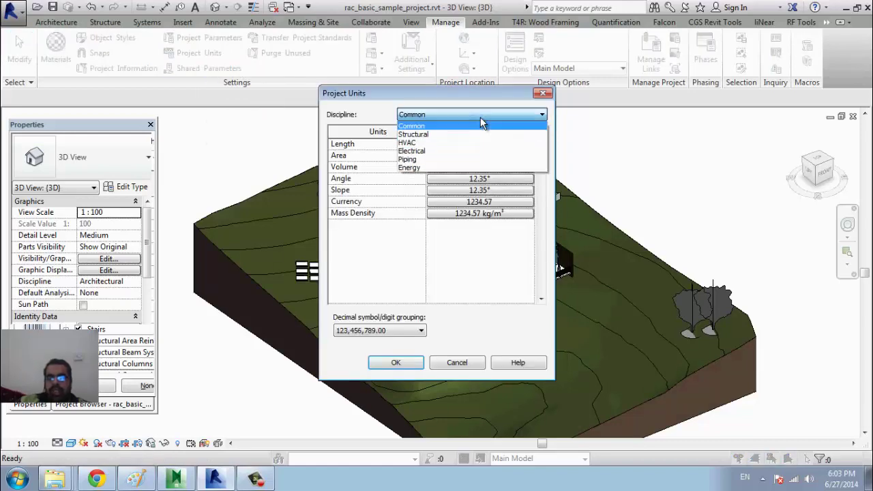
{"action": "left_click", "coordinate": [480, 116]}
{"action": "left_click", "coordinate": [481, 119]}
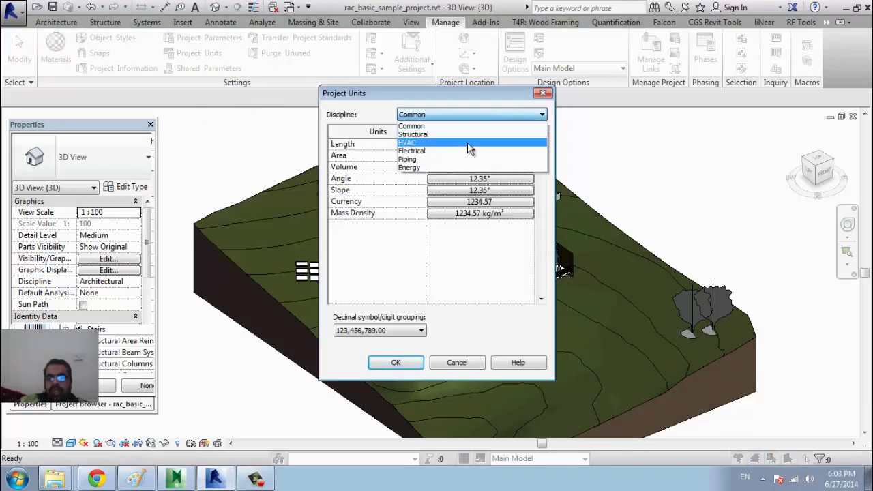
{"action": "left_click", "coordinate": [468, 143]}
{"action": "left_click", "coordinate": [447, 116]}
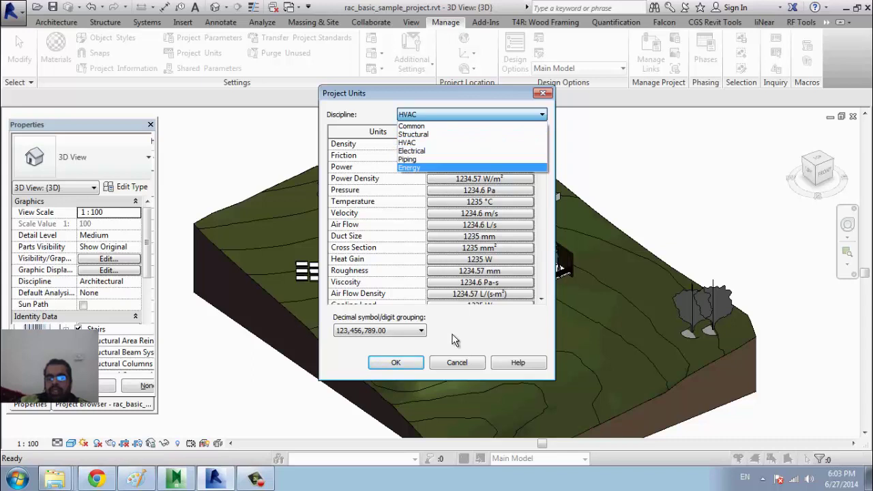
{"action": "left_click", "coordinate": [462, 362]}
{"action": "left_click", "coordinate": [458, 362]}
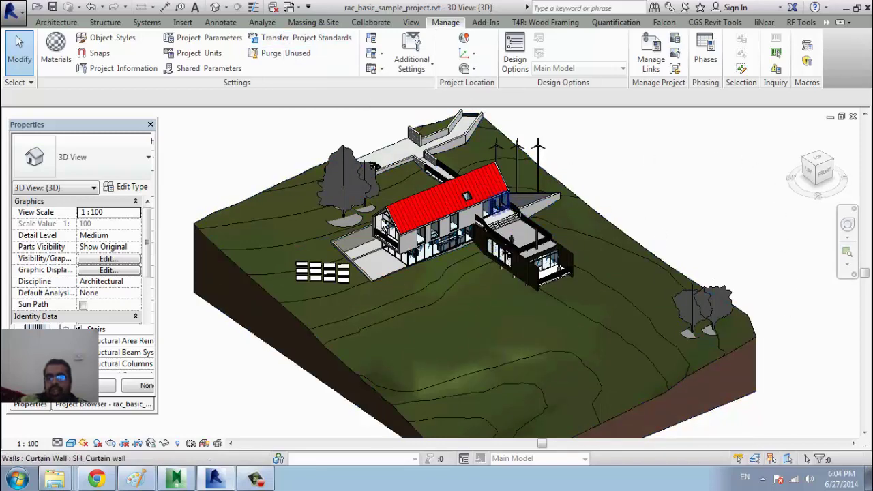
- Set up a standards transfer from A1 metric.rfa with only Line Styles, Project Info and Rebar Cover Settings ticked
{"action": "left_click", "coordinate": [348, 38]}
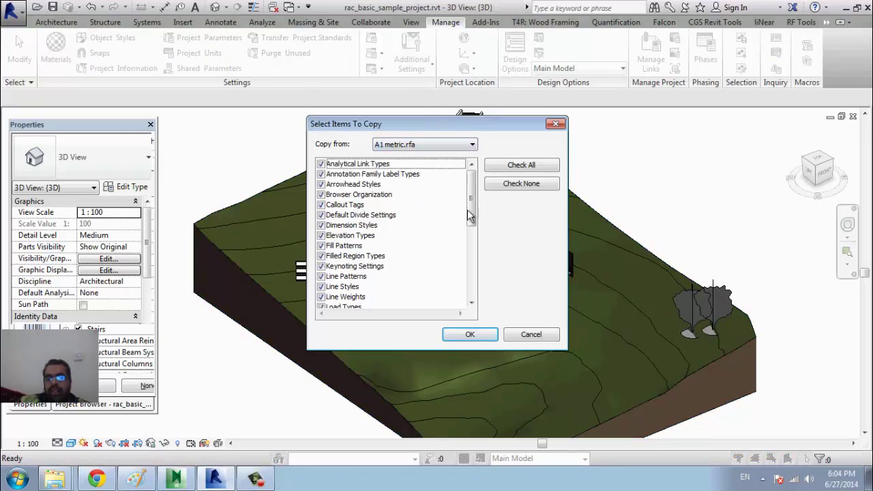
{"action": "left_click", "coordinate": [450, 145]}
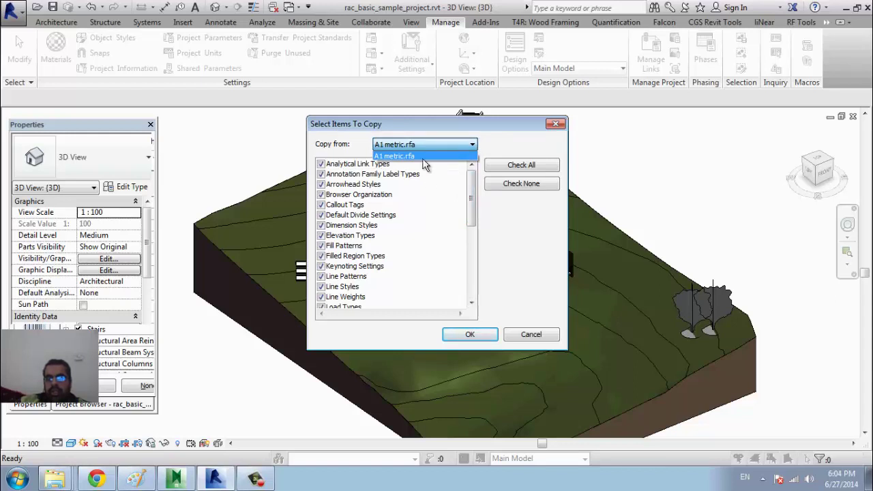
{"action": "left_click", "coordinate": [419, 156]}
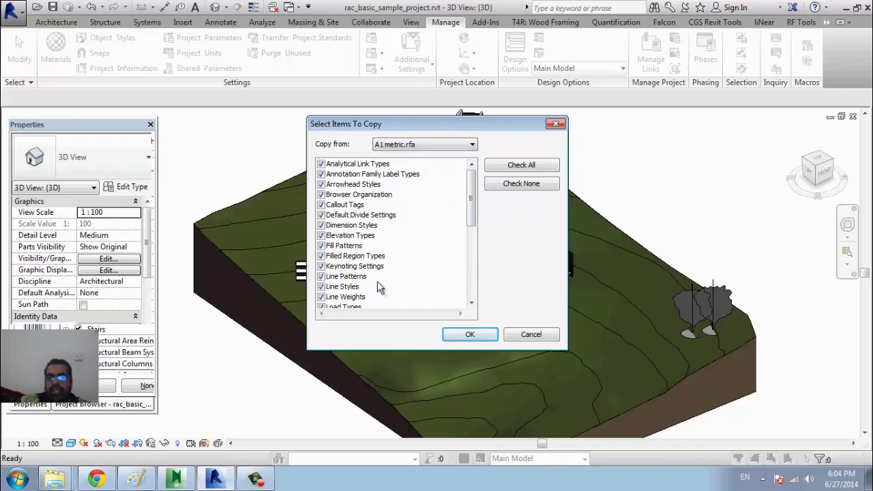
{"action": "left_click", "coordinate": [523, 190]}
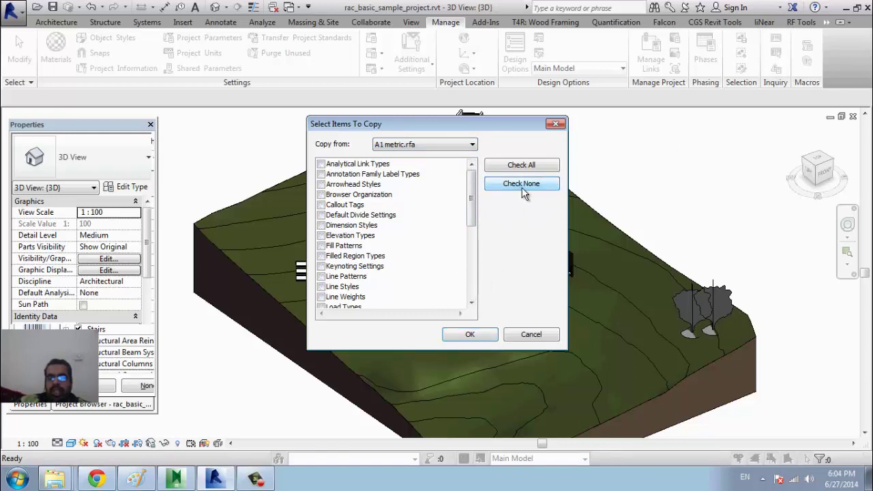
{"action": "left_click", "coordinate": [325, 287]}
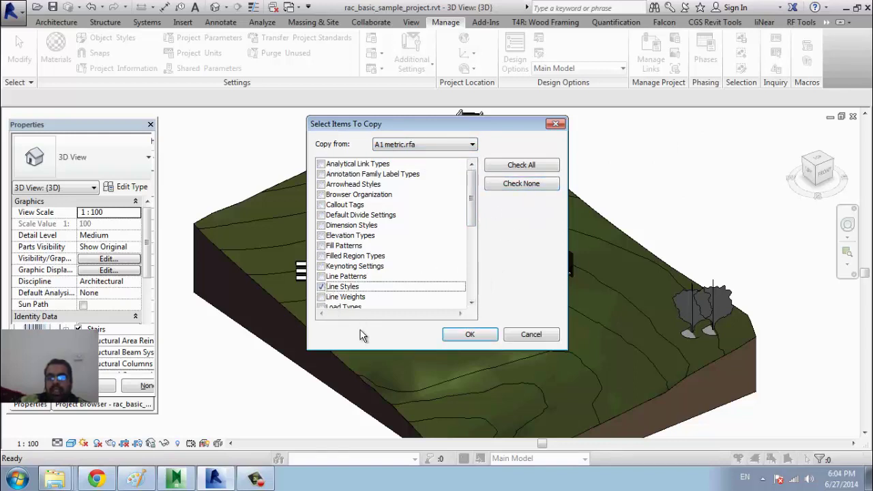
{"action": "scroll", "coordinate": [367, 280], "scroll_direction": "down", "scroll_amount": 4}
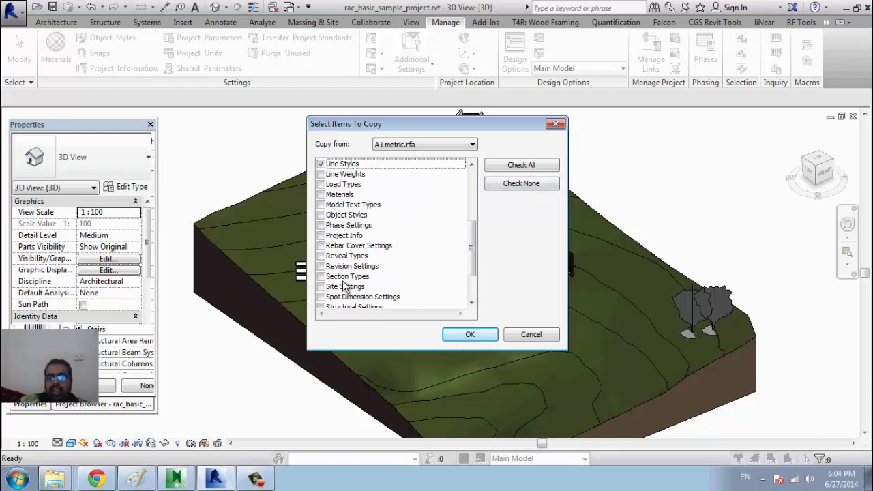
{"action": "left_click", "coordinate": [321, 236]}
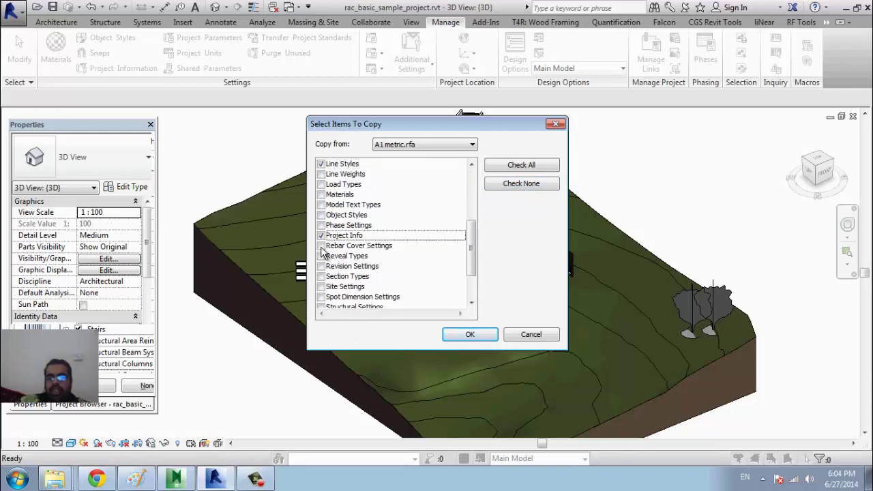
{"action": "left_click", "coordinate": [322, 246]}
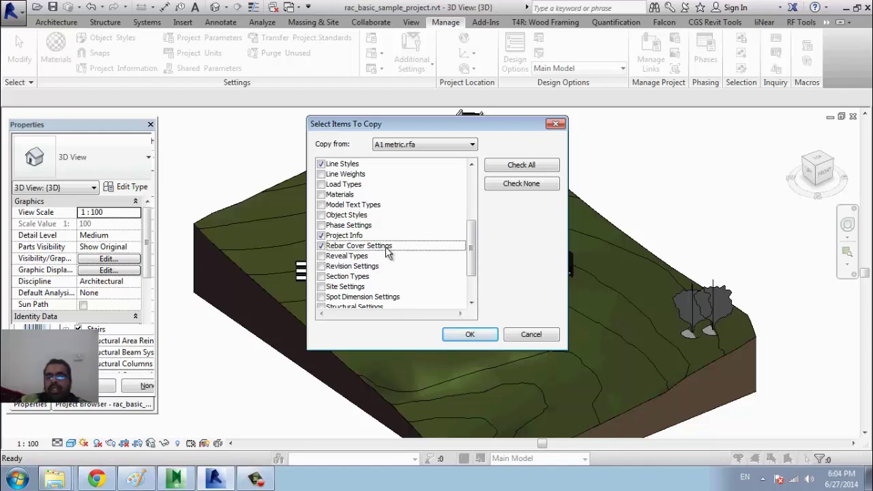
- Cancel the transfer without copying anything, then open Additional Settings > Fill Patterns
{"action": "scroll", "coordinate": [412, 247], "scroll_direction": "down", "scroll_amount": 1}
{"action": "scroll", "coordinate": [411, 251], "scroll_direction": "down", "scroll_amount": 1}
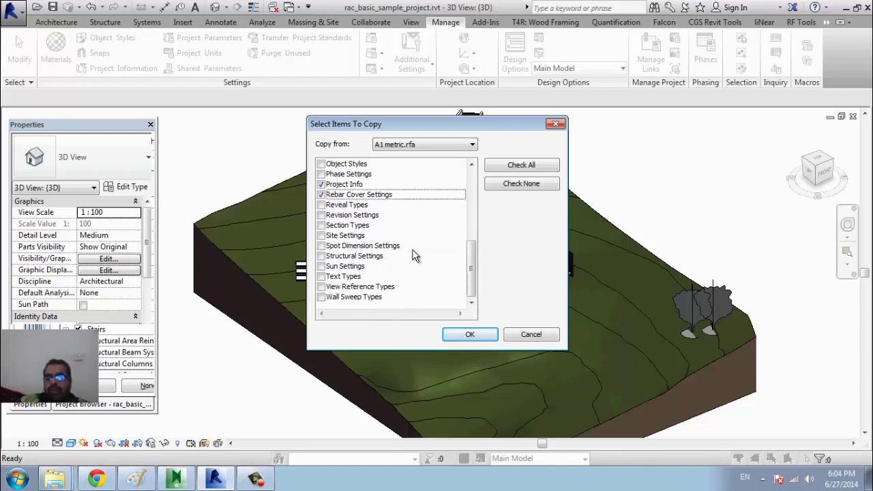
{"action": "left_click", "coordinate": [531, 335]}
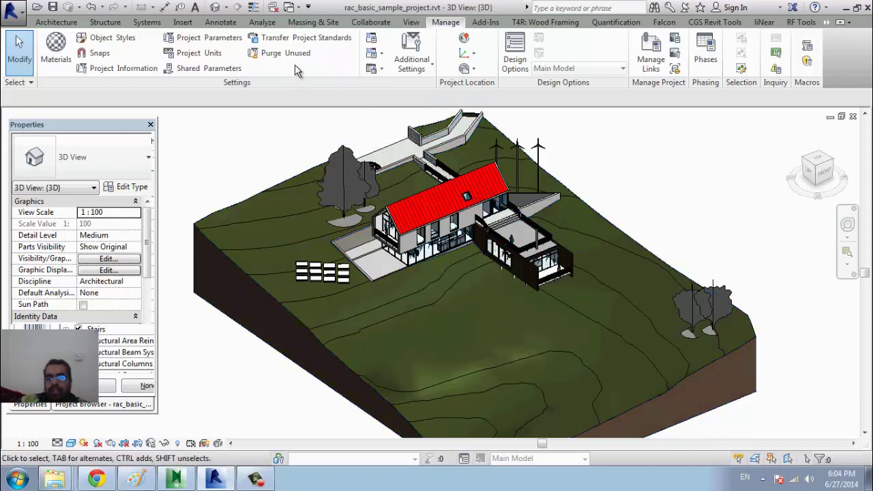
{"action": "left_click", "coordinate": [419, 60]}
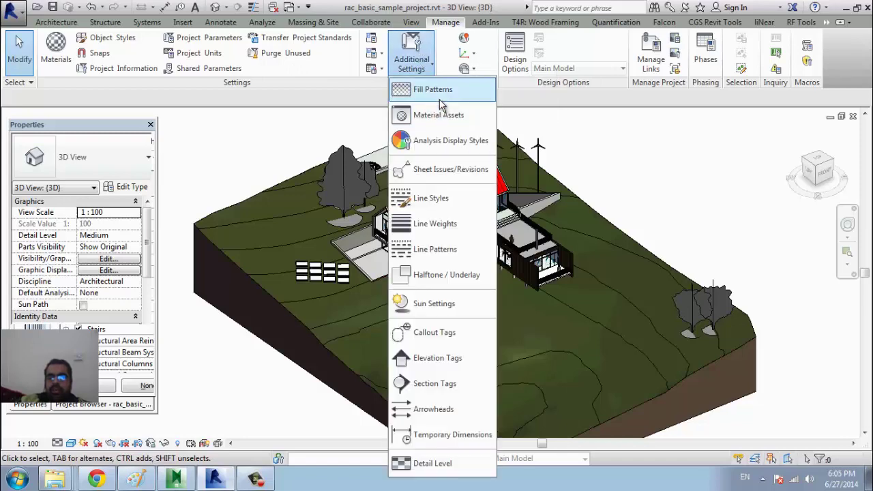
{"action": "left_click", "coordinate": [440, 99]}
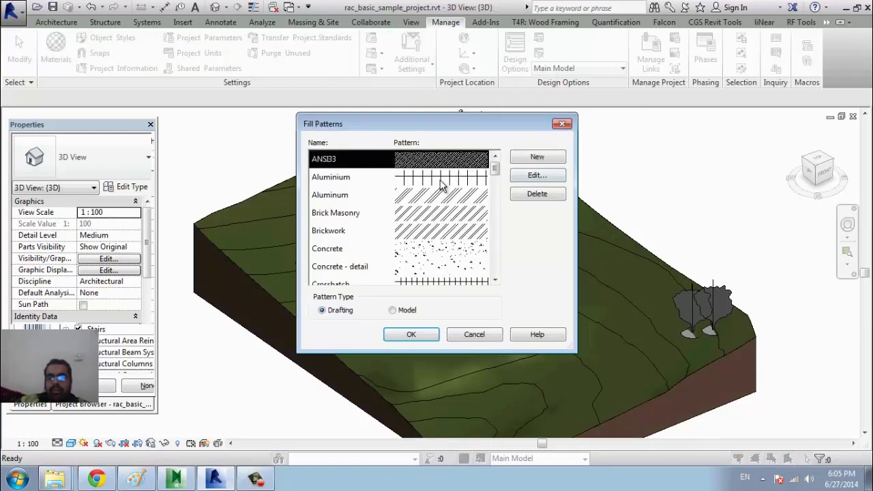
- Browse the Brick Masonry, Brickwork, Concrete - detail and Diagonal crosshatch fill patterns
{"action": "left_click", "coordinate": [360, 212]}
{"action": "left_click", "coordinate": [382, 233]}
{"action": "left_click", "coordinate": [382, 266]}
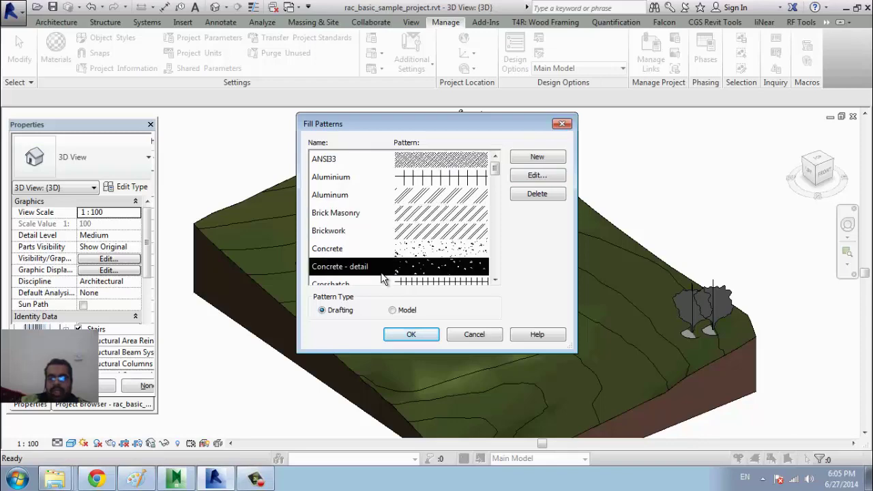
{"action": "scroll", "coordinate": [382, 273], "scroll_direction": "down", "scroll_amount": 2}
{"action": "scroll", "coordinate": [393, 260], "scroll_direction": "down", "scroll_amount": 1}
{"action": "left_click", "coordinate": [379, 231]}
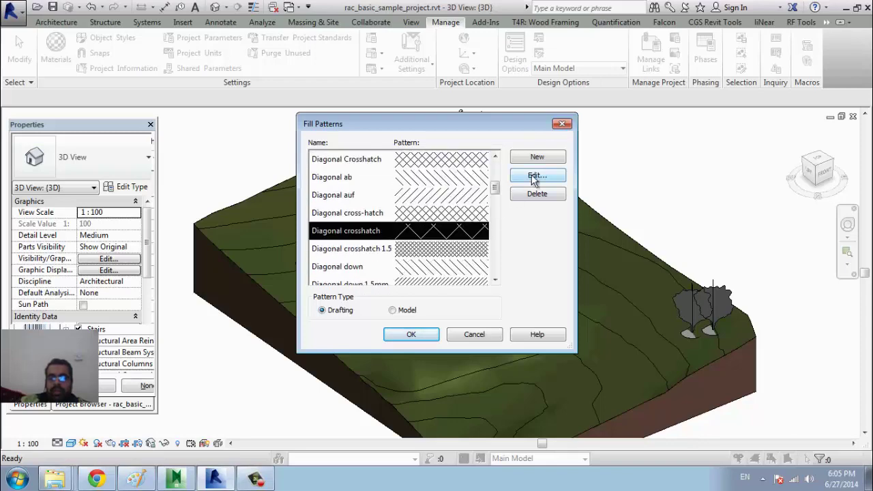
- Open and cancel the Diagonal crosshatch editor and a new pattern, then close Fill Patterns unchanged
{"action": "left_click", "coordinate": [535, 178]}
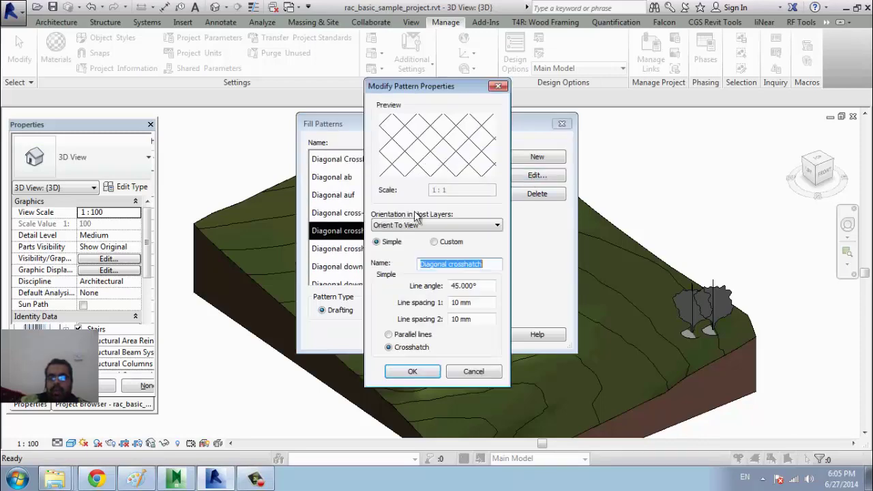
{"action": "left_click", "coordinate": [474, 371]}
{"action": "left_click", "coordinate": [537, 157]}
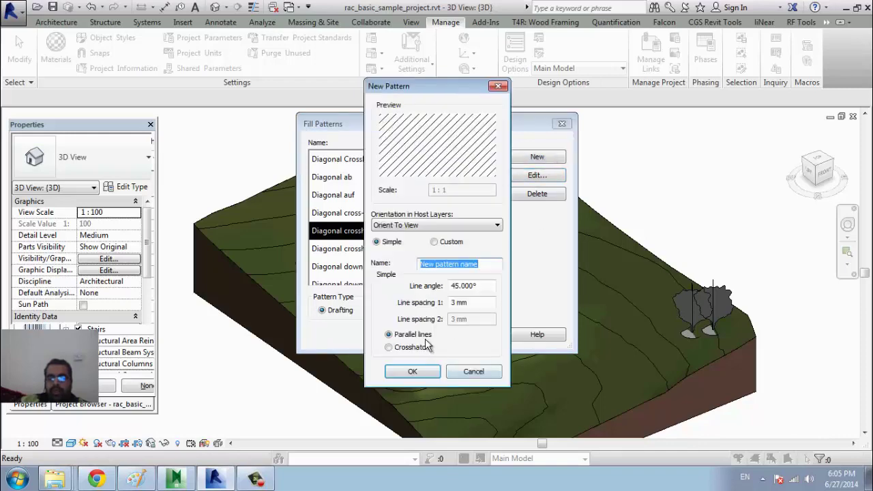
{"action": "left_click", "coordinate": [471, 372]}
{"action": "left_click", "coordinate": [473, 334]}
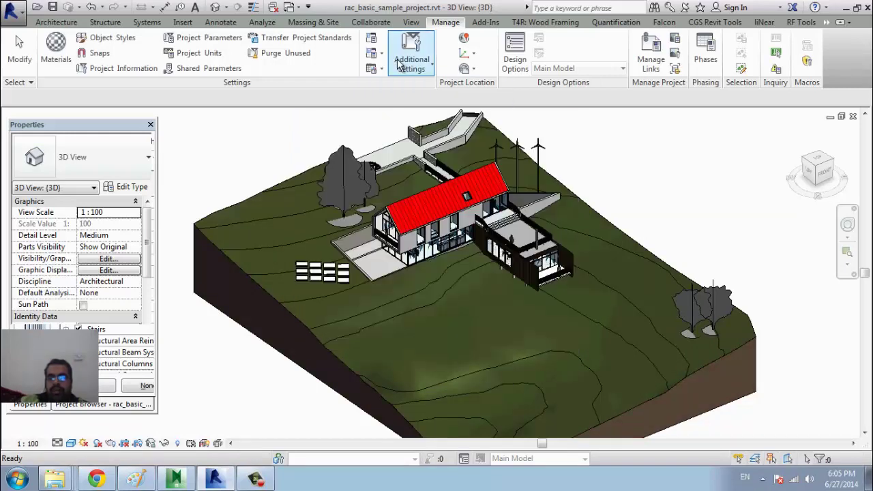
{"action": "left_click", "coordinate": [406, 61]}
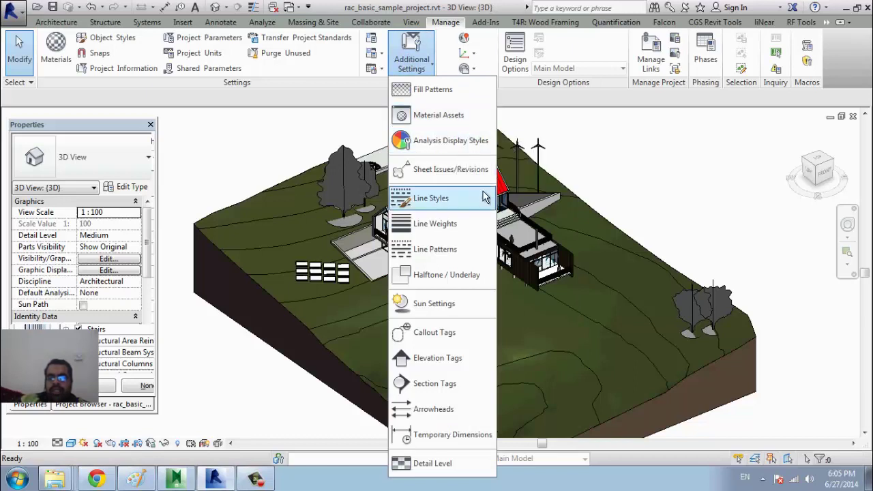
{"action": "left_click", "coordinate": [478, 142]}
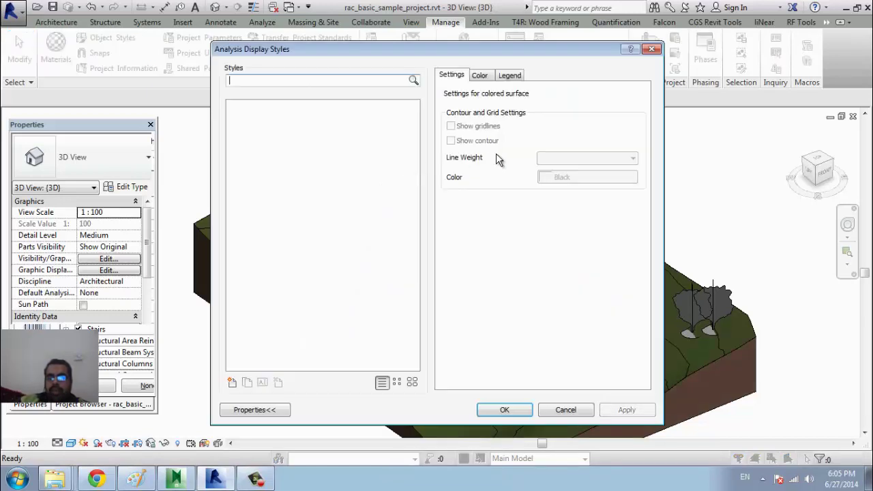
{"action": "left_click", "coordinate": [649, 51]}
{"action": "left_click", "coordinate": [412, 63]}
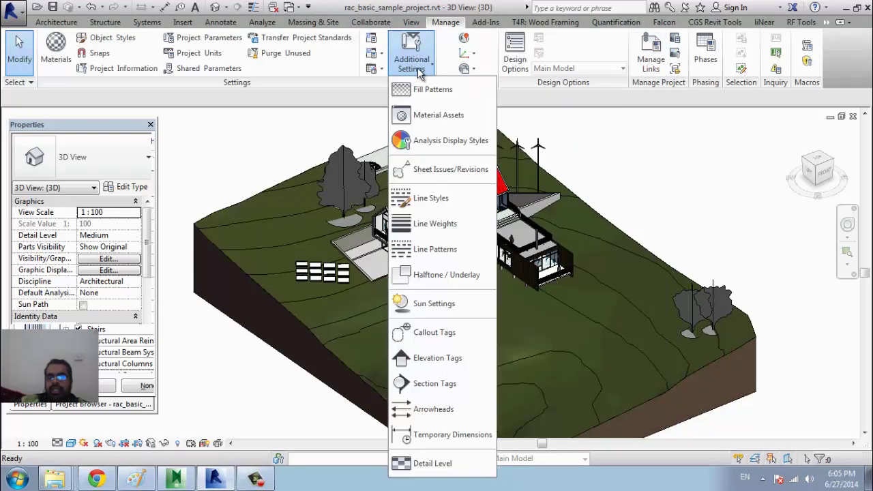
{"action": "left_click", "coordinate": [454, 198]}
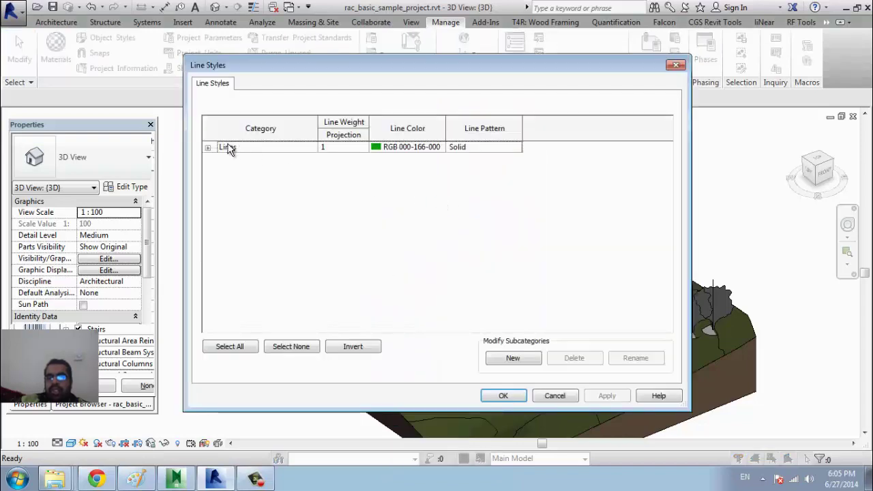
{"action": "left_click", "coordinate": [207, 147]}
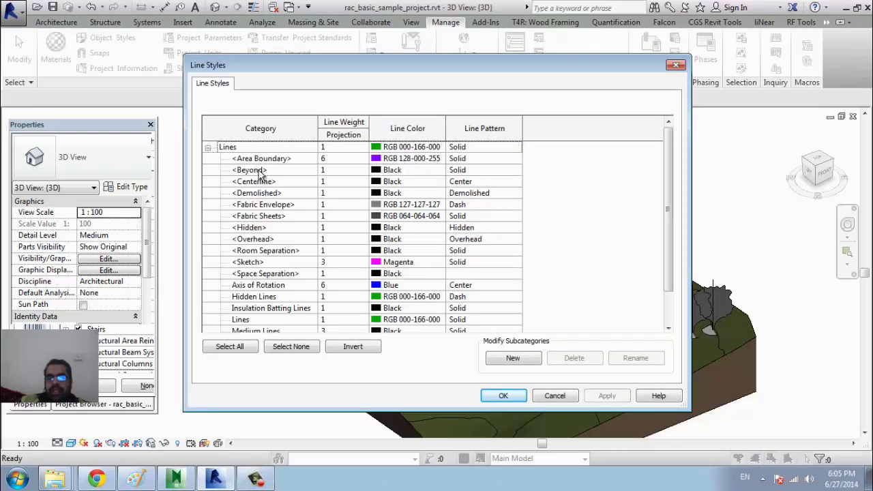
{"action": "left_click", "coordinate": [264, 311]}
{"action": "scroll", "coordinate": [263, 314], "scroll_direction": "down", "scroll_amount": 1}
{"action": "left_click", "coordinate": [253, 286]}
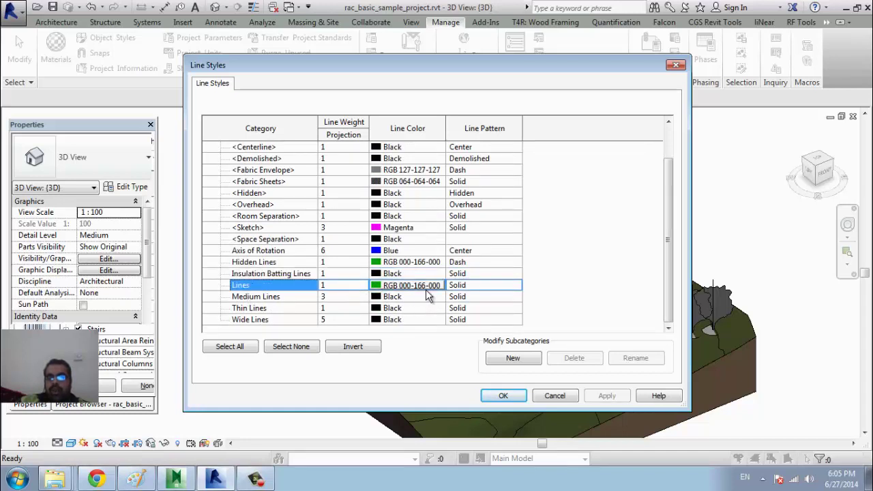
{"action": "left_click", "coordinate": [271, 297]}
{"action": "left_click", "coordinate": [271, 309]}
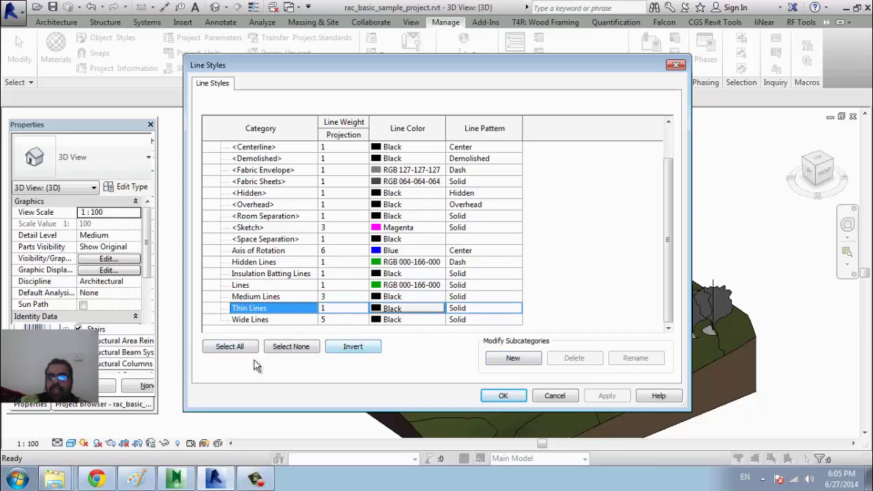
- Close Line Styles unchanged and open the Line Weights table from Additional Settings
{"action": "left_click", "coordinate": [556, 397]}
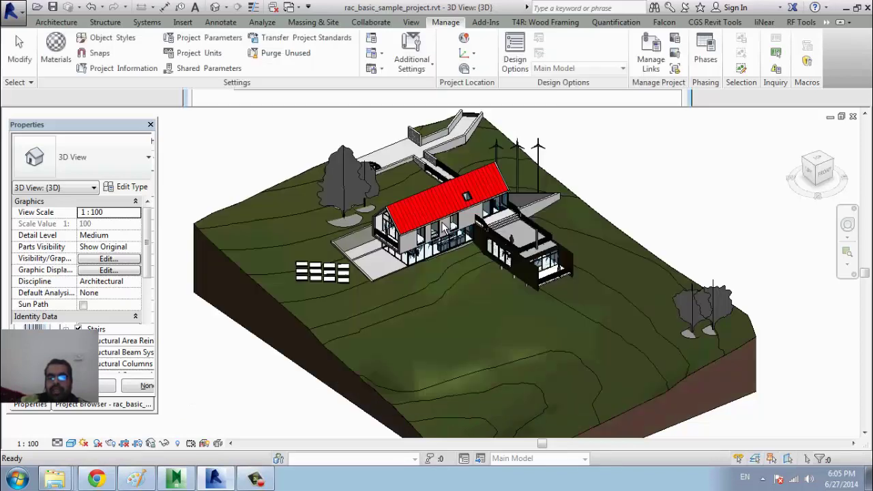
{"action": "left_click", "coordinate": [412, 55]}
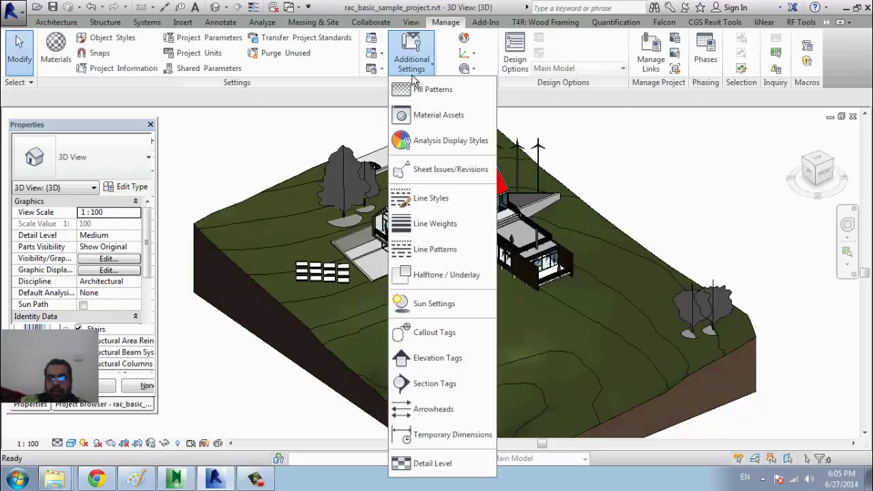
{"action": "left_click", "coordinate": [466, 236]}
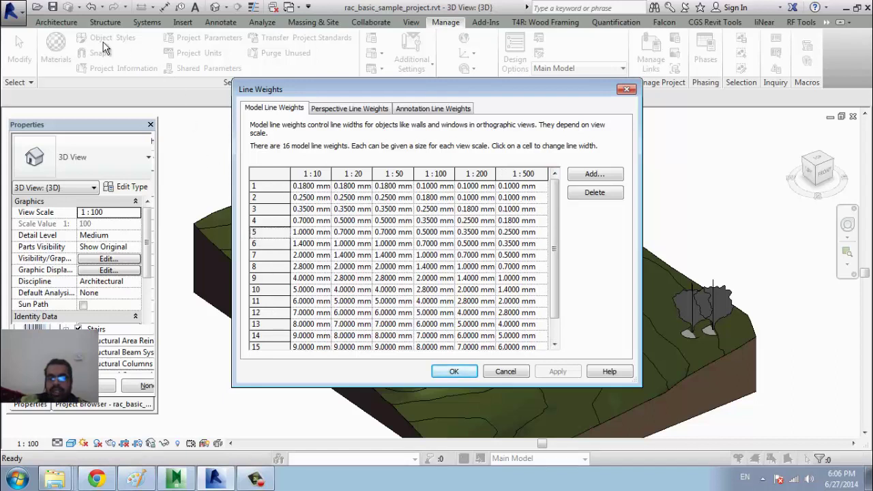
- Inspect model line weight rows 5–7, enlarge the dialog to show rows 1–16, and cancel
{"action": "left_click", "coordinate": [259, 235]}
{"action": "left_click", "coordinate": [406, 232]}
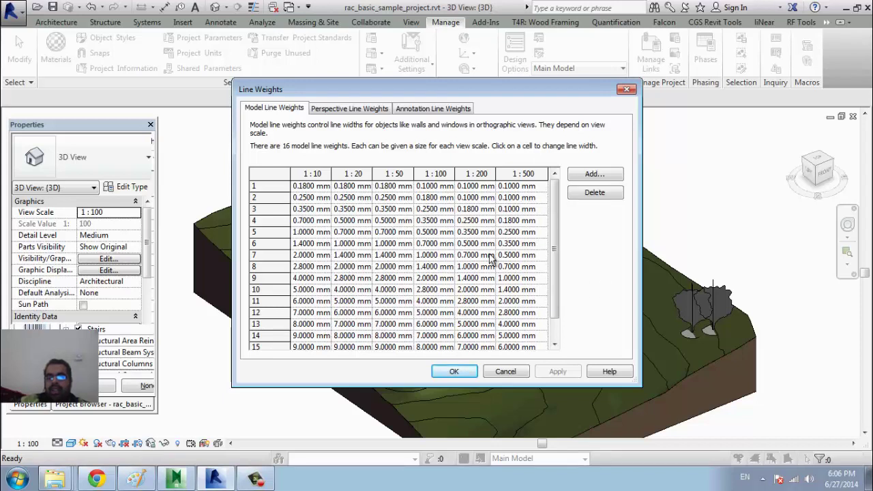
{"action": "left_click", "coordinate": [267, 256]}
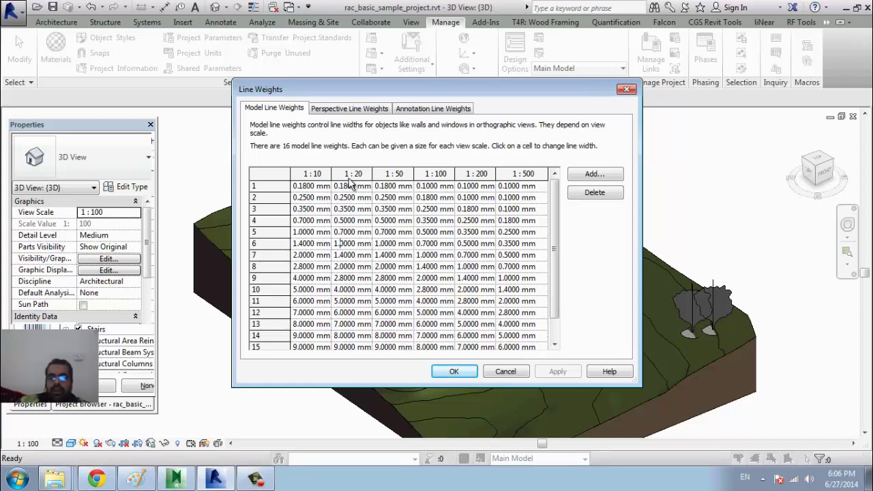
{"action": "left_click", "coordinate": [253, 244]}
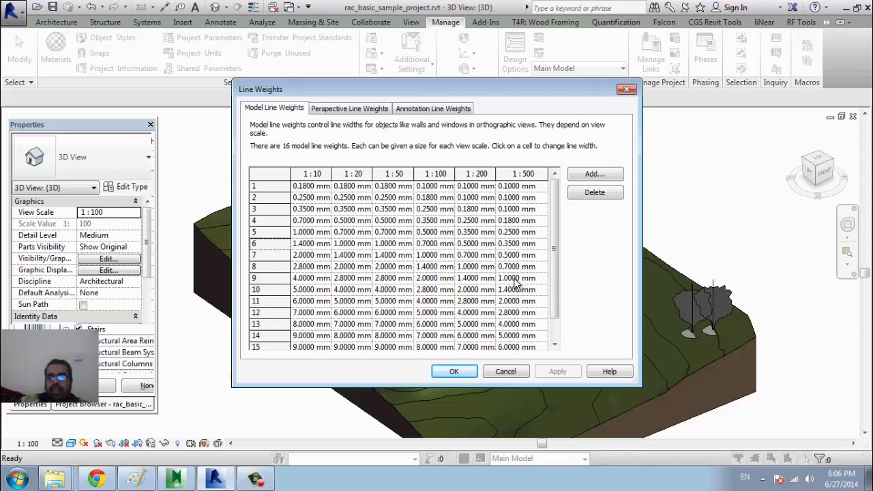
{"action": "scroll", "coordinate": [554, 321], "scroll_direction": "down", "scroll_amount": 1}
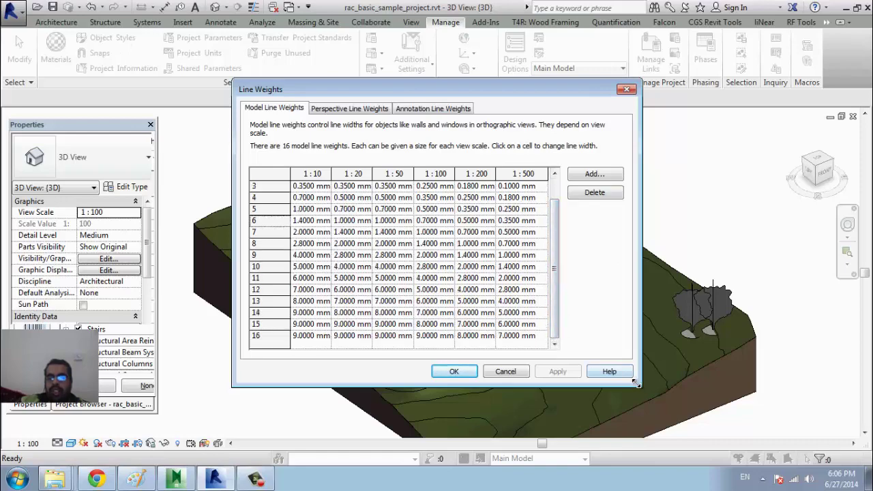
{"action": "left_click_drag", "start_coordinate": [636, 385], "coordinate": [707, 413]}
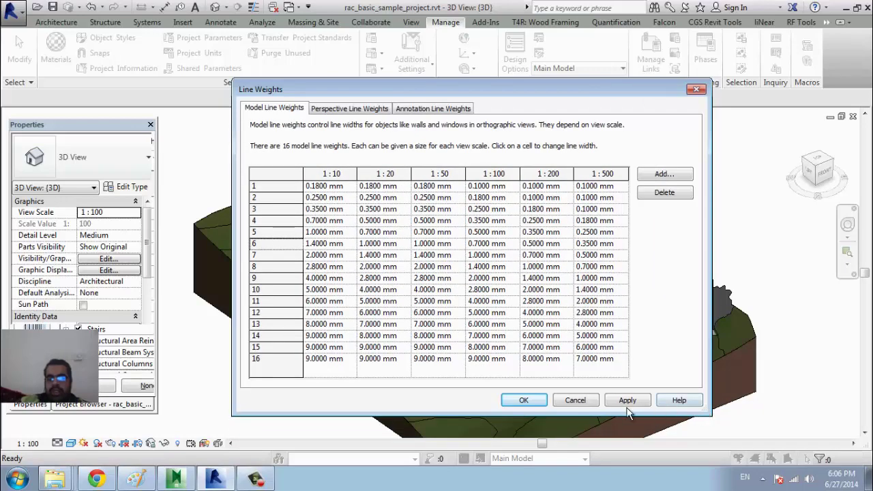
{"action": "left_click", "coordinate": [575, 401]}
- Open the Line Patterns definitions and close them unchanged
{"action": "left_click", "coordinate": [411, 63]}
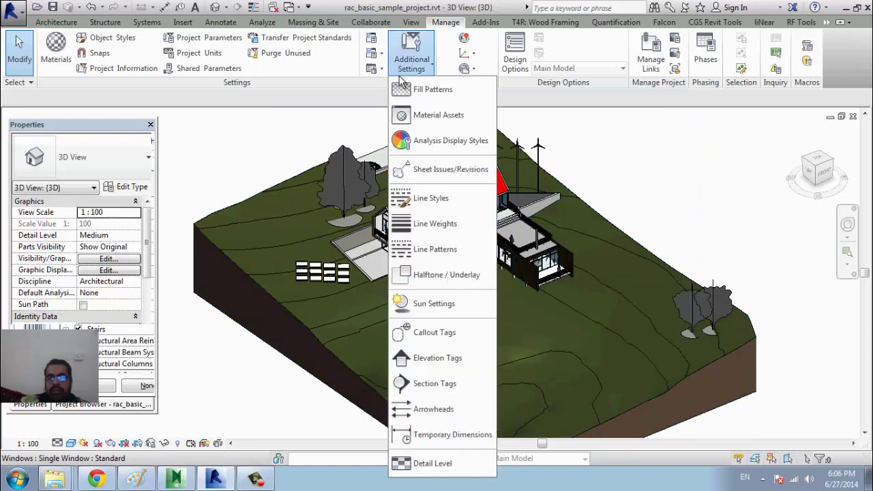
{"action": "left_click", "coordinate": [456, 253]}
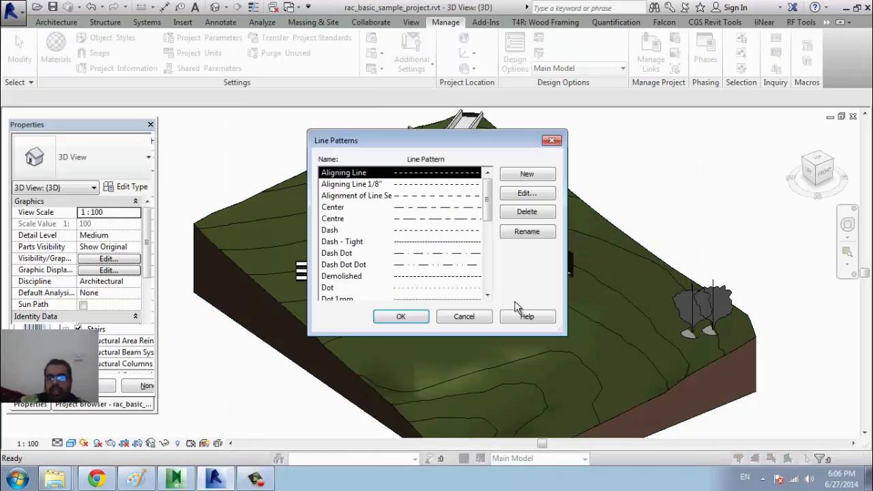
{"action": "left_click", "coordinate": [475, 316]}
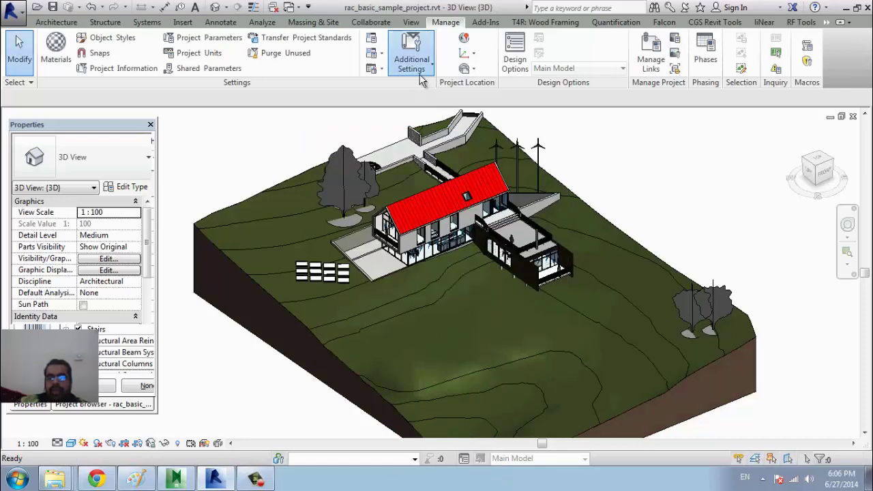
- In Callout Tags, duplicate a type as 'Callout Head w 3mm Corner Radius 2', then close Type Properties
{"action": "left_click", "coordinate": [421, 73]}
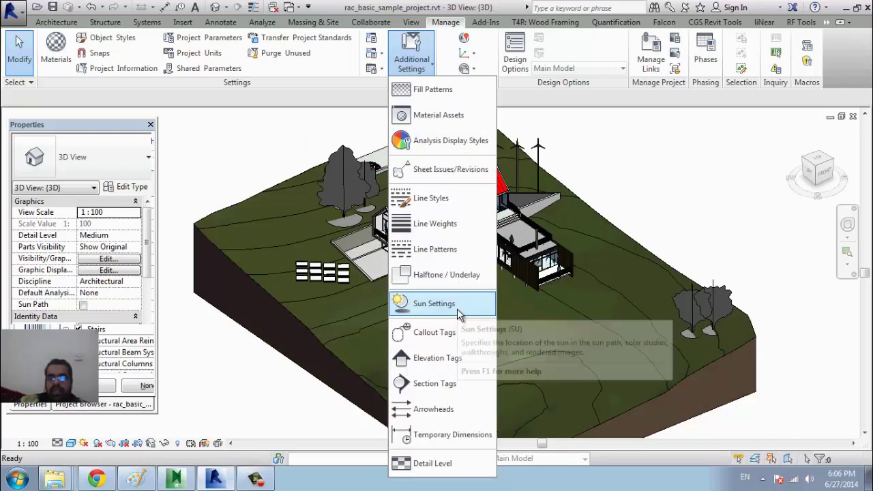
{"action": "left_click", "coordinate": [446, 333]}
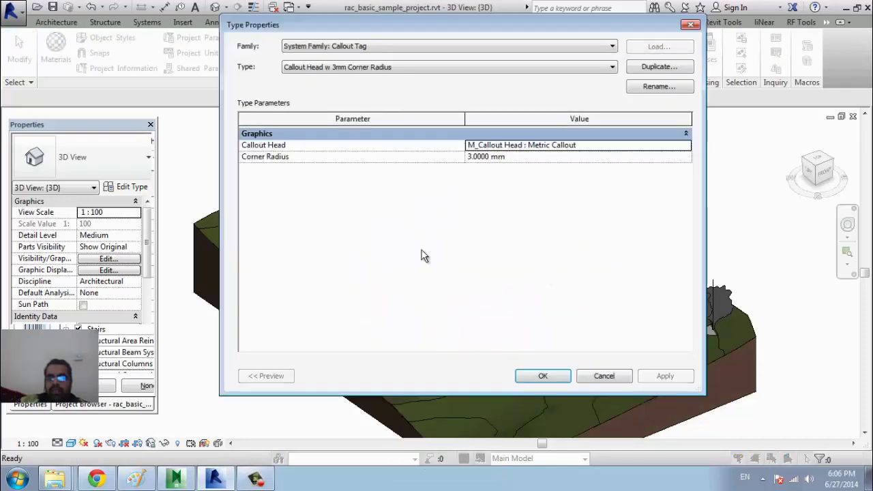
{"action": "left_click", "coordinate": [490, 70]}
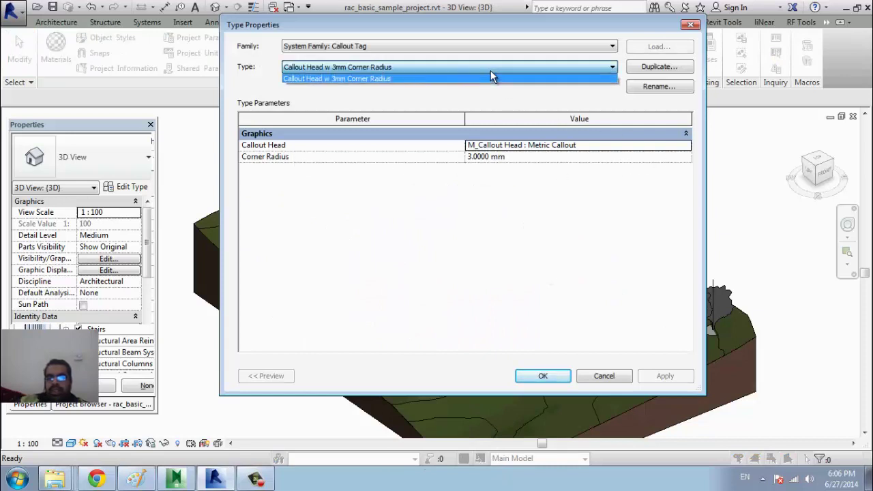
{"action": "left_click", "coordinate": [490, 70]}
{"action": "left_click", "coordinate": [490, 70]}
{"action": "left_click", "coordinate": [491, 70]}
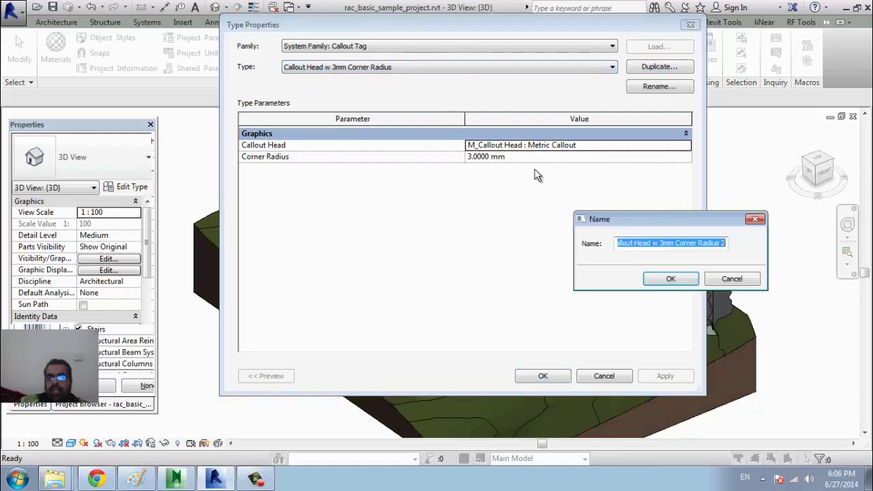
{"action": "left_click", "coordinate": [636, 279]}
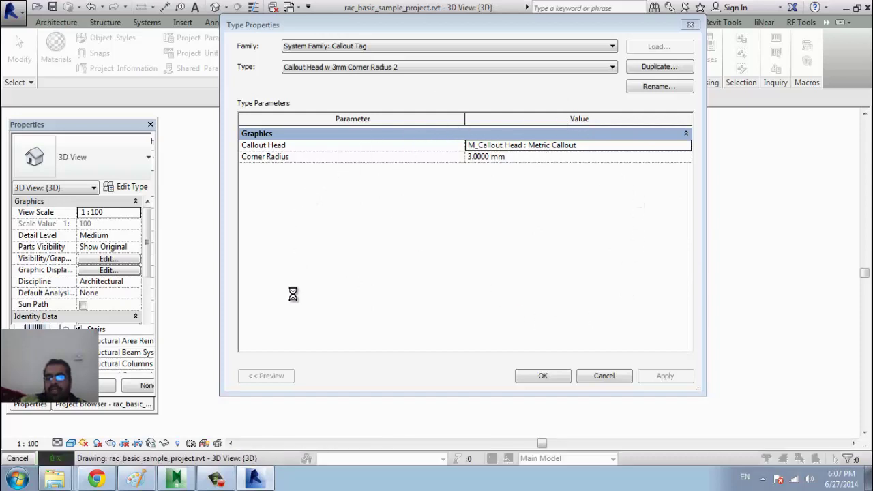
{"action": "left_click", "coordinate": [589, 380]}
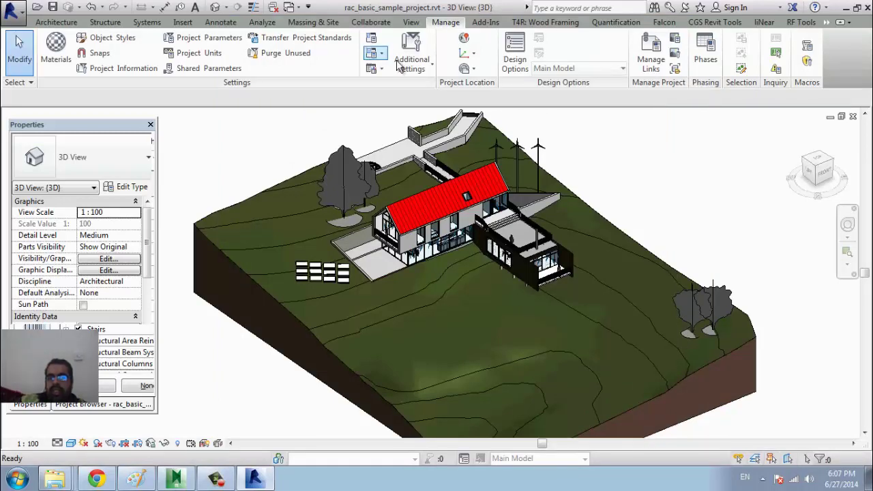
- Check the Elevation Tags type's Elevation Mark options and cancel without changes
{"action": "left_click", "coordinate": [423, 43]}
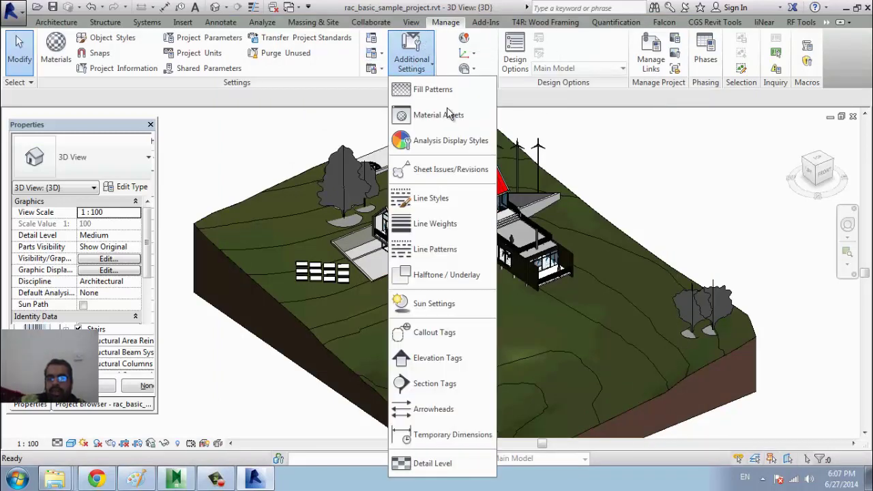
{"action": "left_click", "coordinate": [463, 362]}
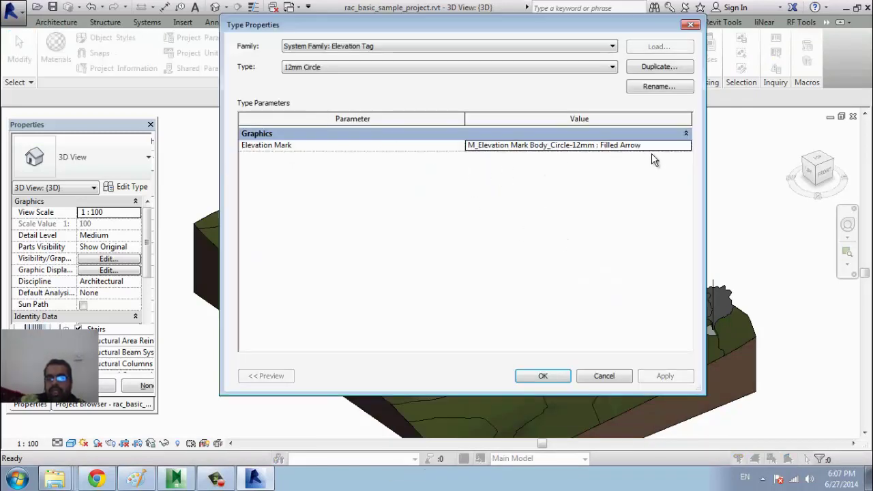
{"action": "left_click", "coordinate": [686, 148]}
{"action": "left_click", "coordinate": [685, 147]}
{"action": "left_click", "coordinate": [685, 148]}
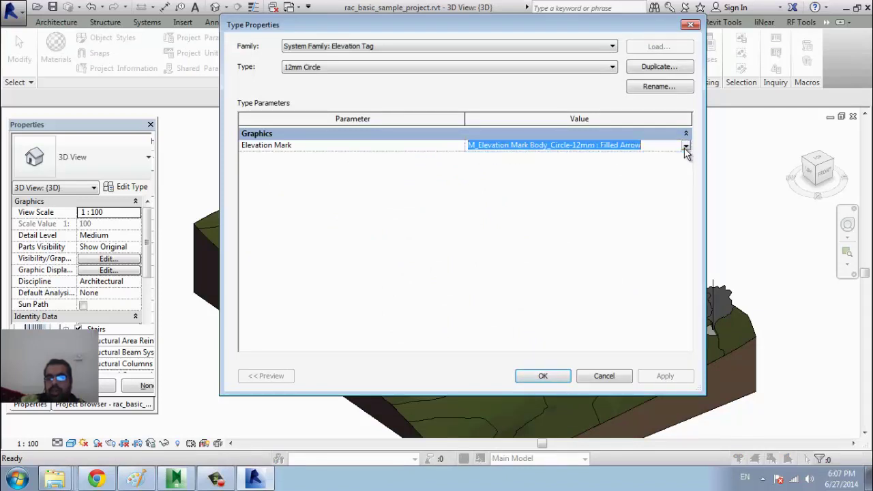
{"action": "left_click", "coordinate": [589, 376]}
- Review the Section Tags and Arrowheads type settings, cancelling each, and reopen Additional Settings
{"action": "left_click", "coordinate": [412, 65]}
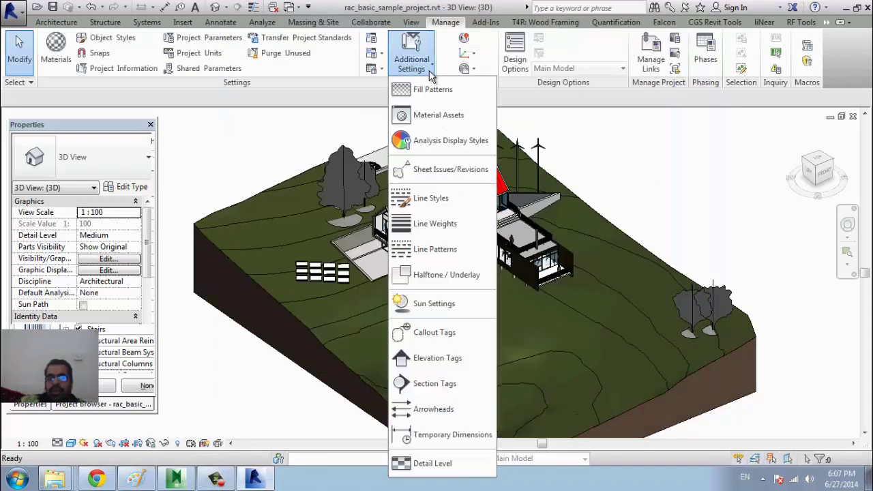
{"action": "left_click", "coordinate": [462, 386]}
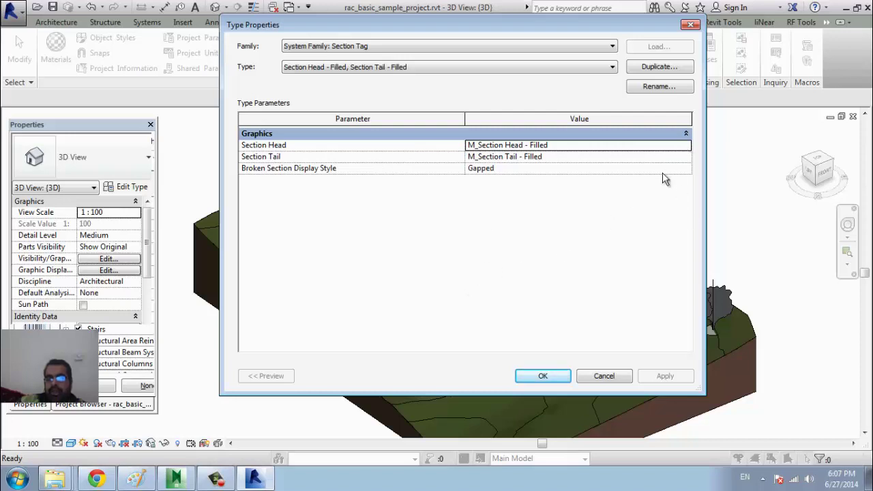
{"action": "left_click", "coordinate": [604, 376]}
{"action": "left_click", "coordinate": [412, 58]}
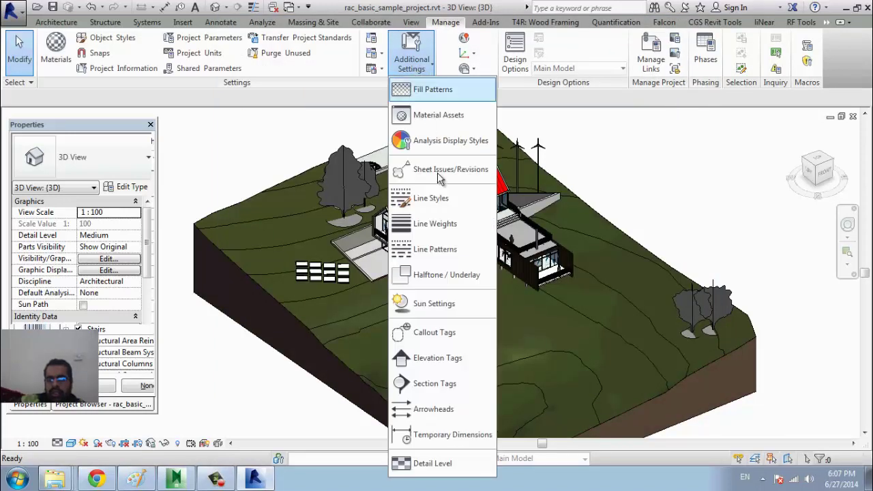
{"action": "left_click", "coordinate": [467, 411]}
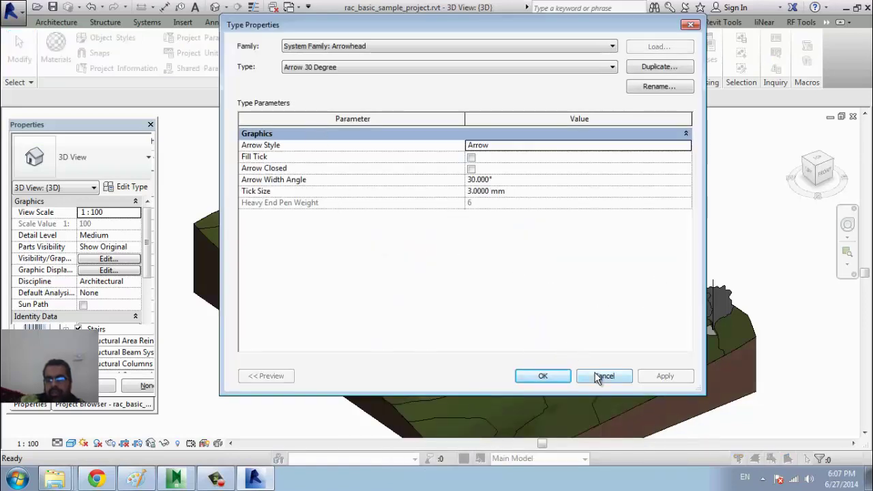
{"action": "left_click", "coordinate": [597, 377]}
{"action": "left_click", "coordinate": [419, 75]}
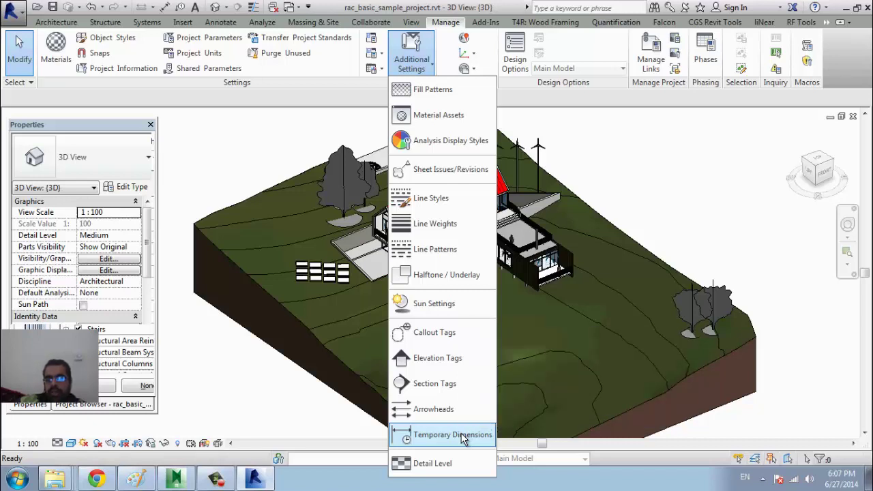
- Review the Temporary Dimensions settings and the view scale-to-detail level table, closing both unchanged
{"action": "left_click", "coordinate": [463, 438]}
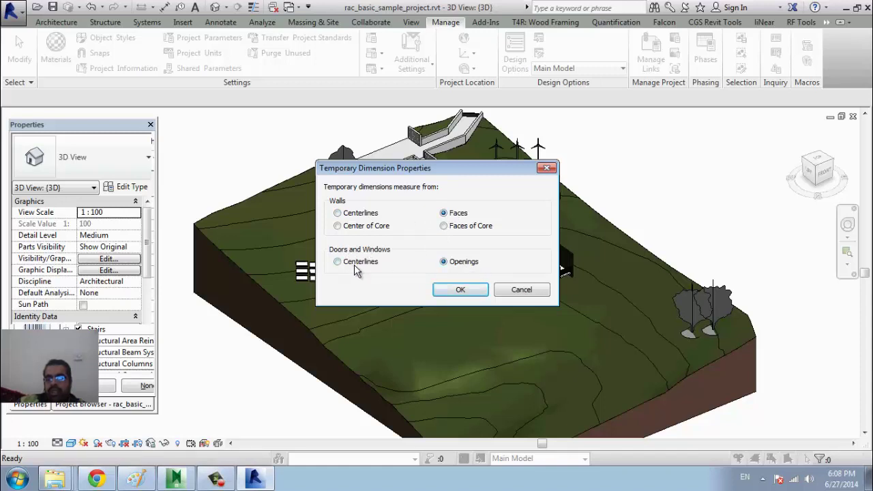
{"action": "left_click", "coordinate": [524, 293]}
{"action": "left_click", "coordinate": [413, 63]}
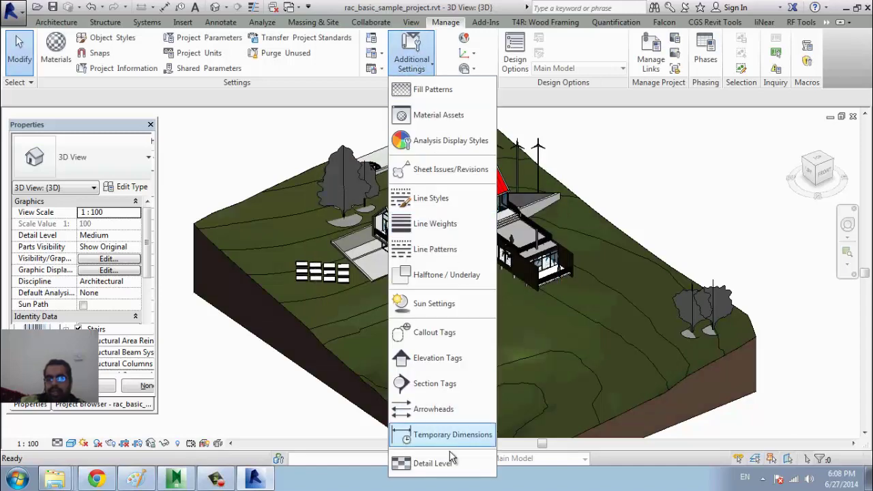
{"action": "left_click", "coordinate": [450, 469]}
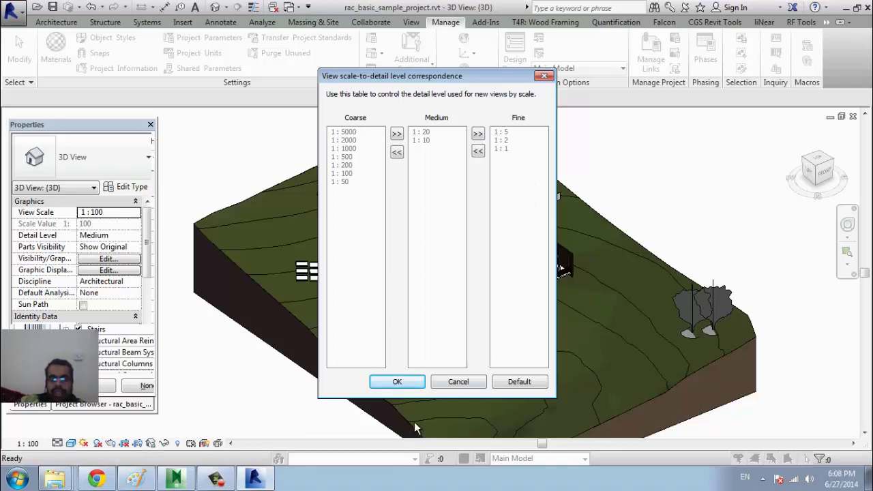
{"action": "left_click", "coordinate": [457, 383]}
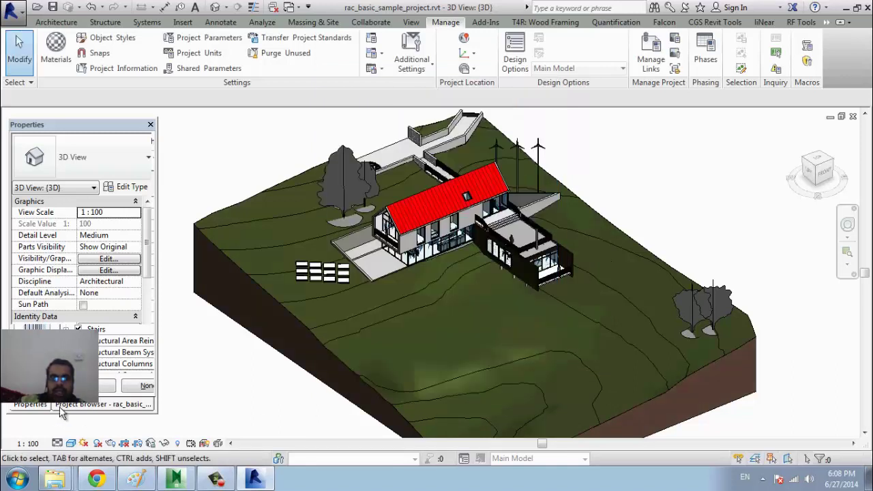
- Show the Project Browser scrolled to the Approach, From Yard and Kitchen renderings, and pan the house view
{"action": "left_click", "coordinate": [70, 406]}
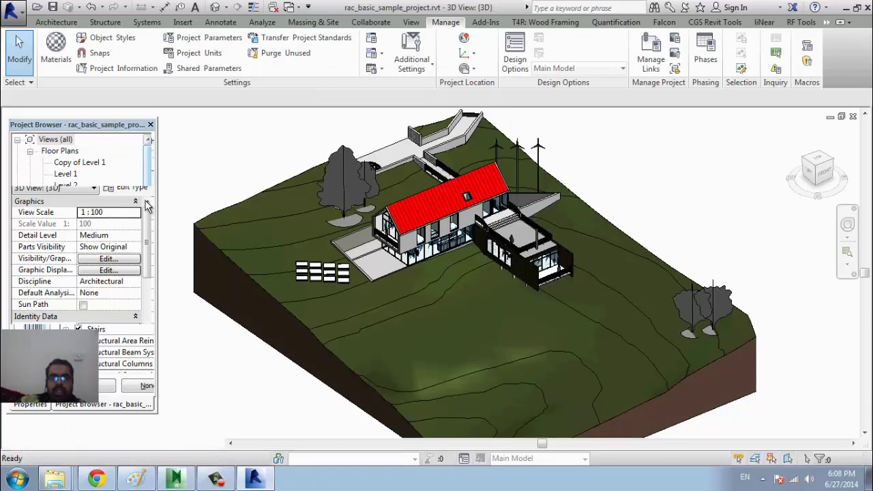
{"action": "scroll", "coordinate": [116, 174], "scroll_direction": "down", "scroll_amount": 10}
{"action": "scroll", "coordinate": [115, 180], "scroll_direction": "down", "scroll_amount": 3}
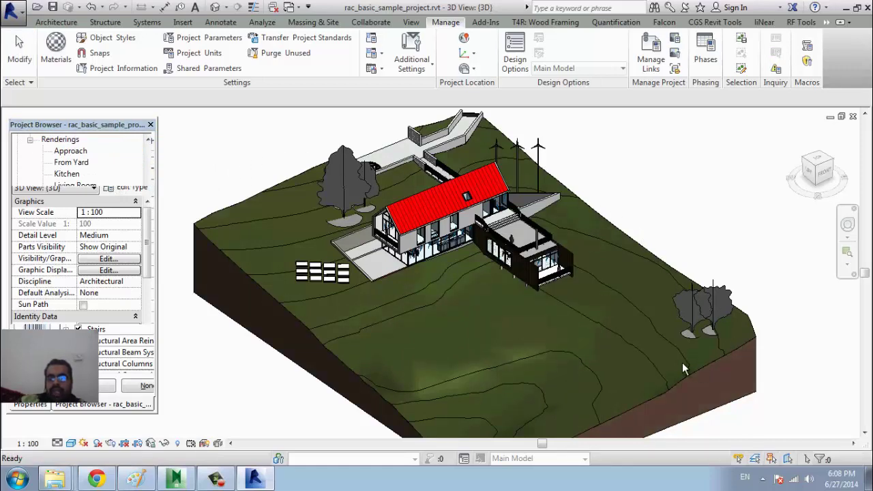
{"action": "middle_click_drag", "start_coordinate": [827, 400], "coordinate": [803, 349]}
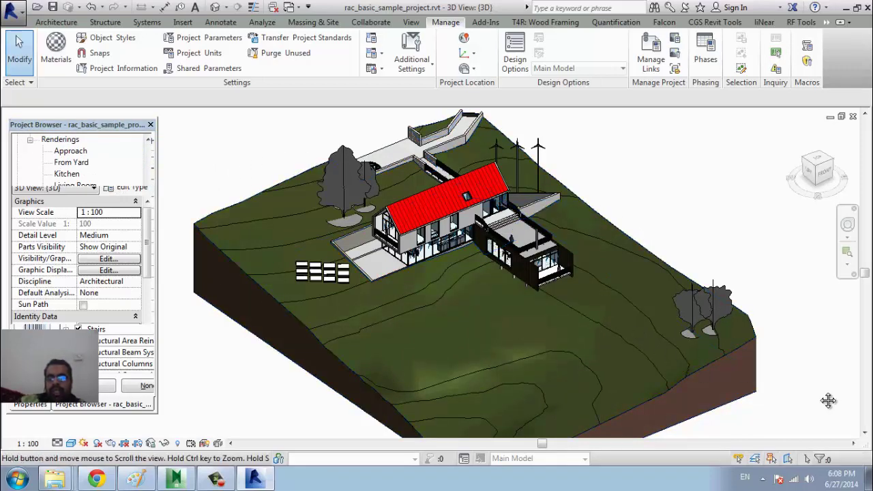